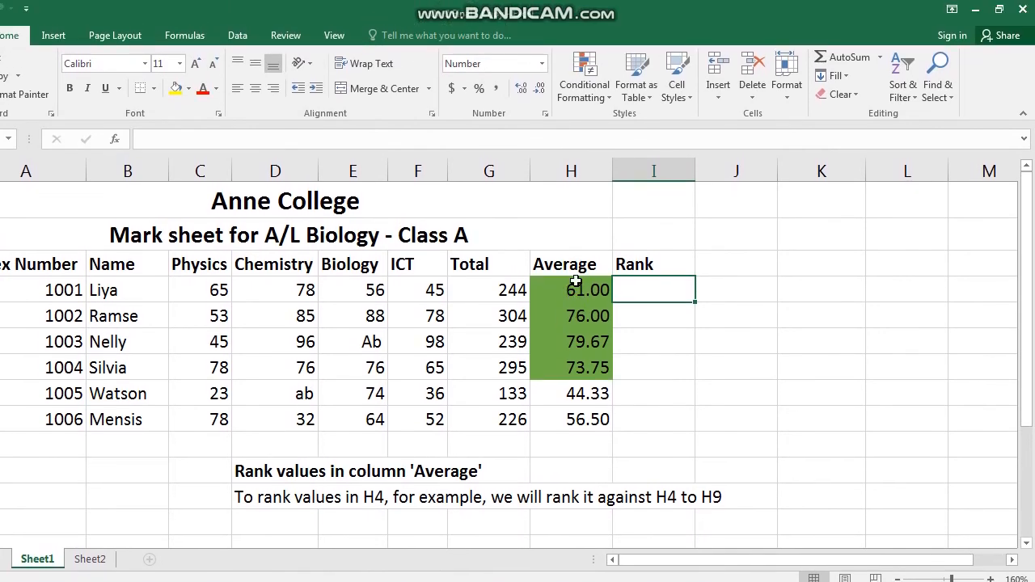
- Inspect the formulas in the Average cells of column H
left_click(570, 267)
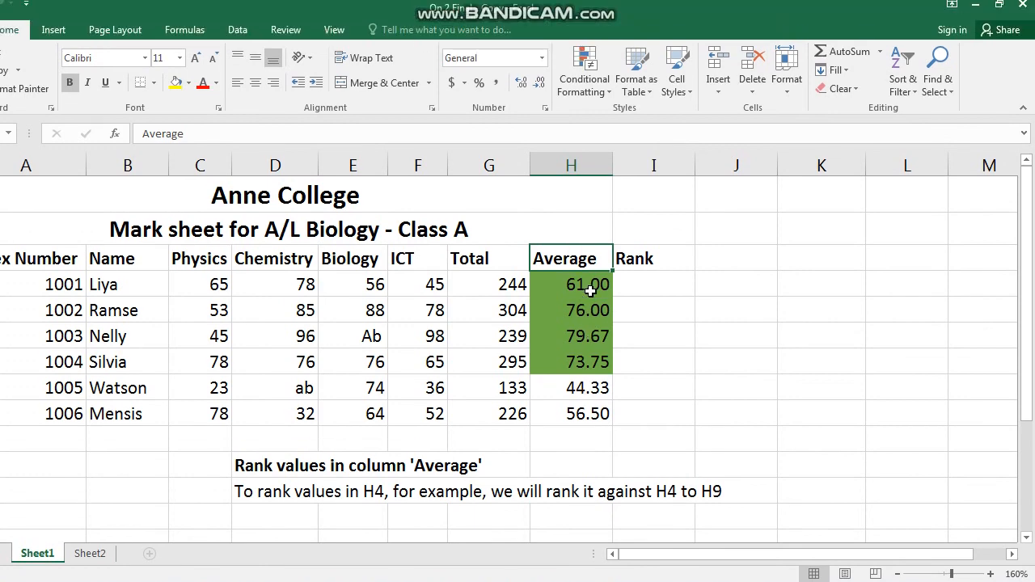
left_click(591, 289)
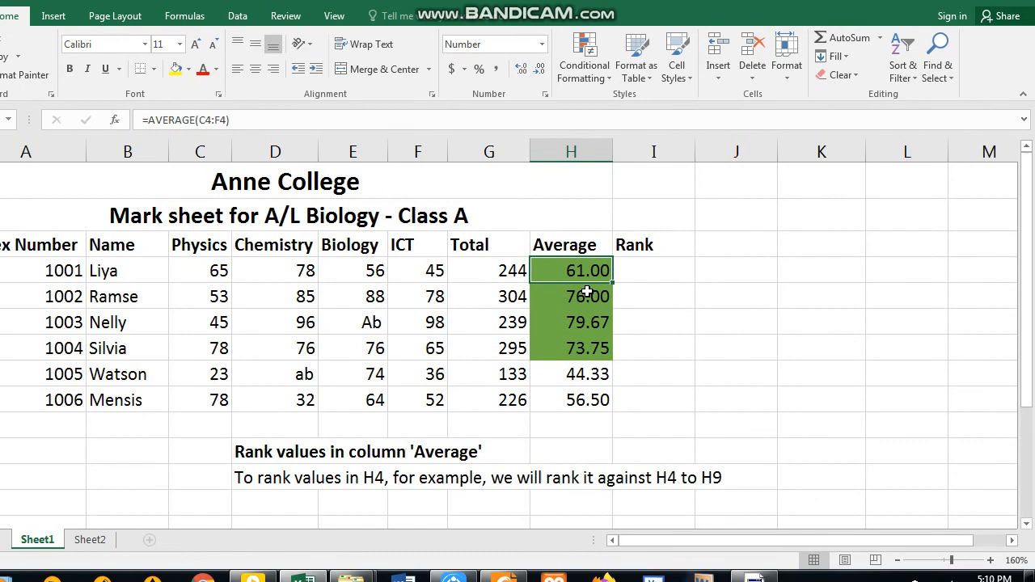
left_click(586, 279)
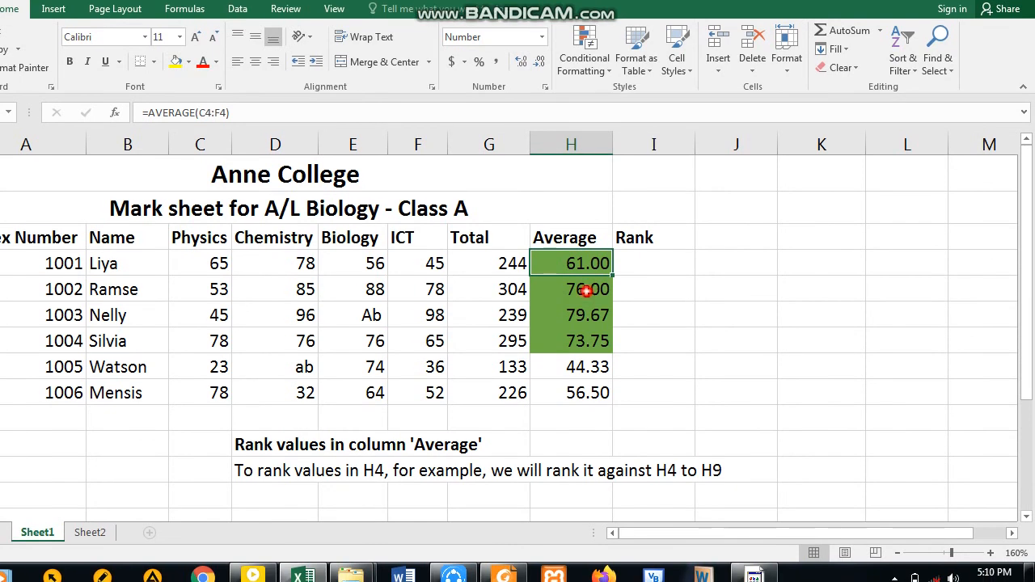
left_click(586, 313)
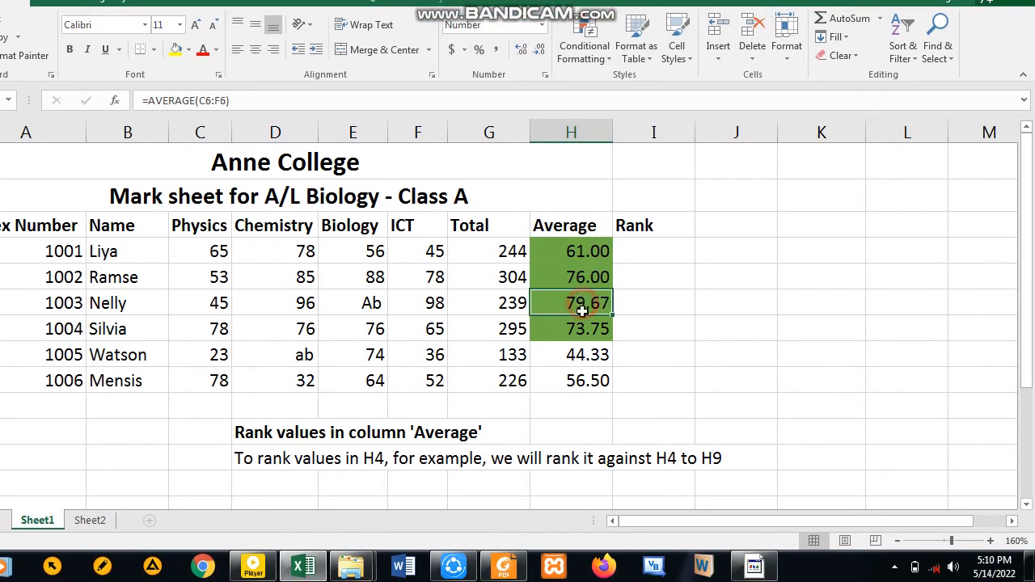
left_click(584, 381)
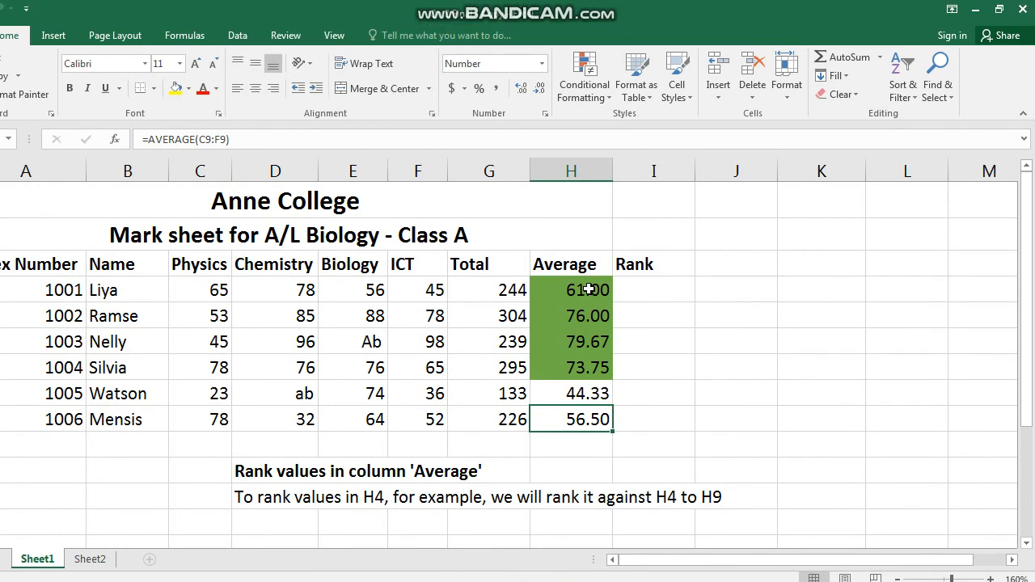
left_click(596, 251)
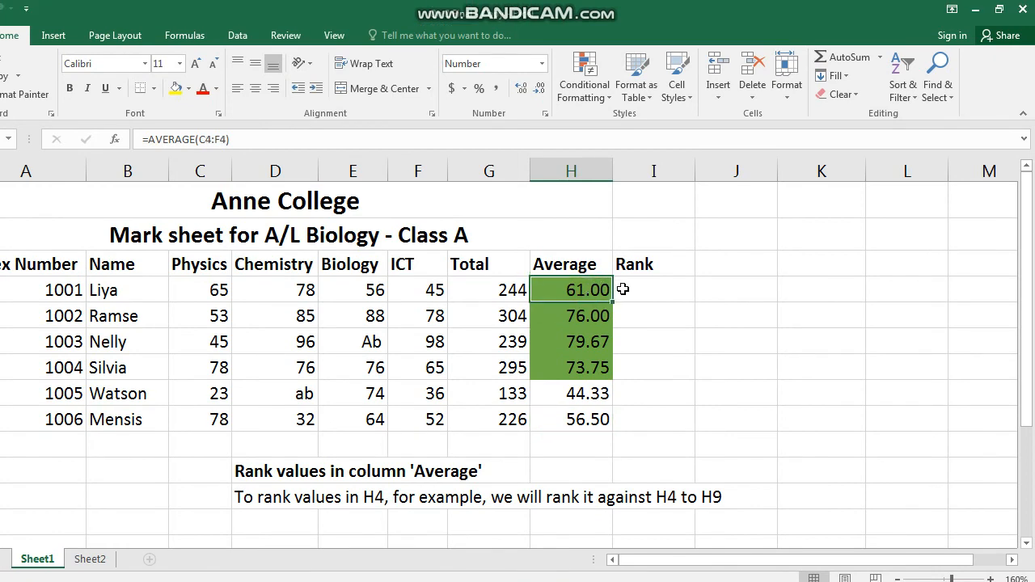
left_click(622, 289)
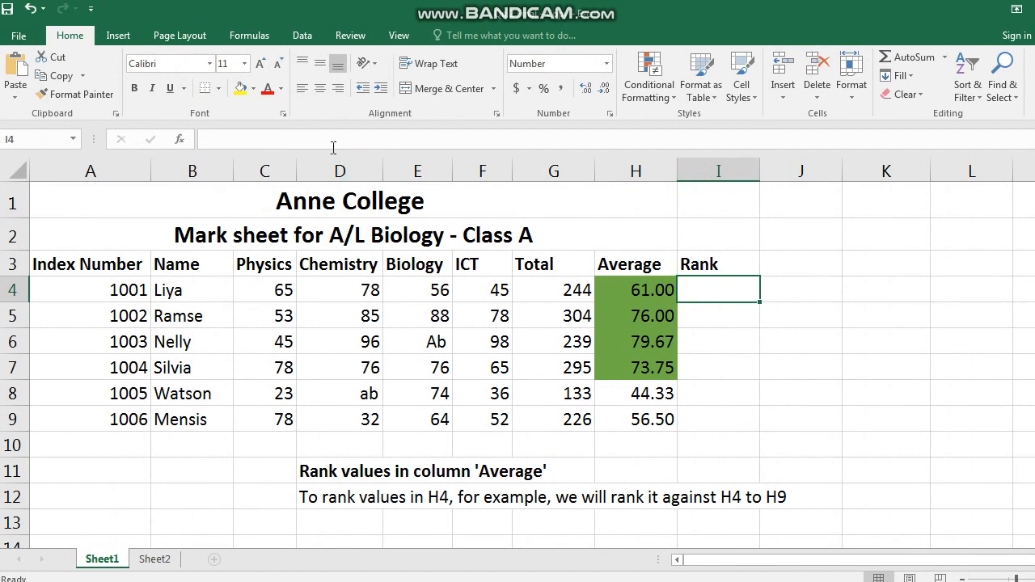
left_click(257, 141)
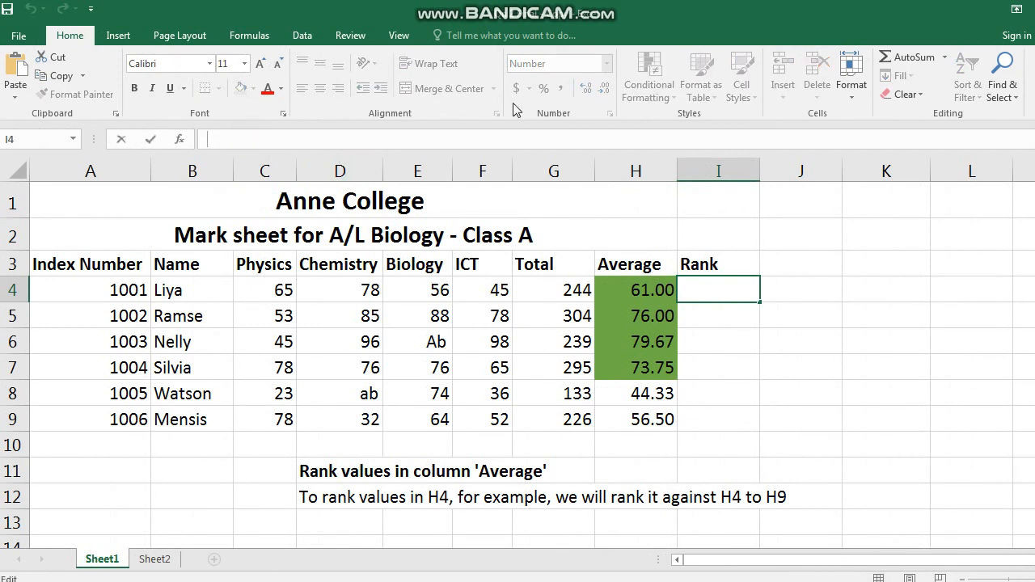
left_click(880, 61)
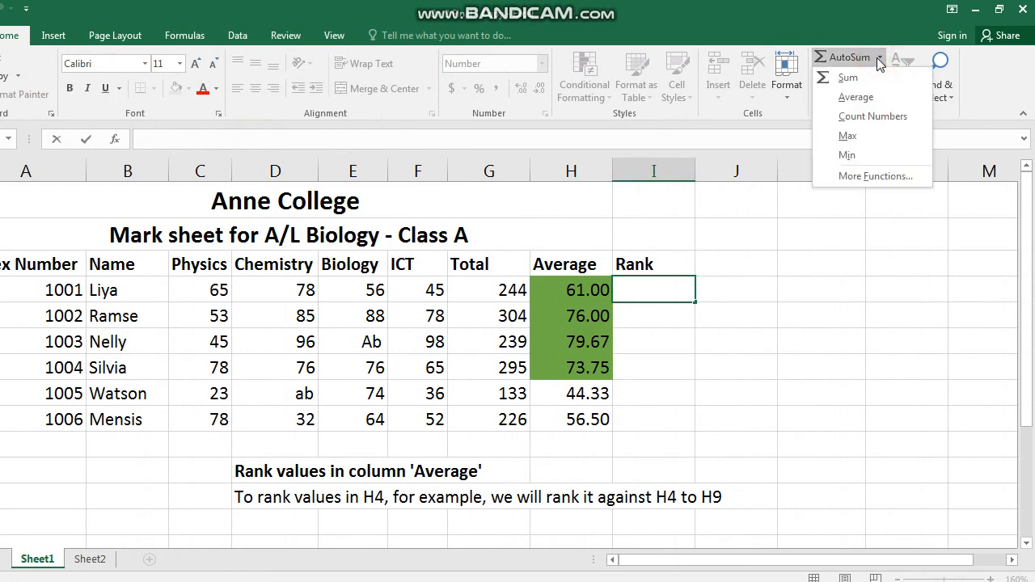
left_click(880, 62)
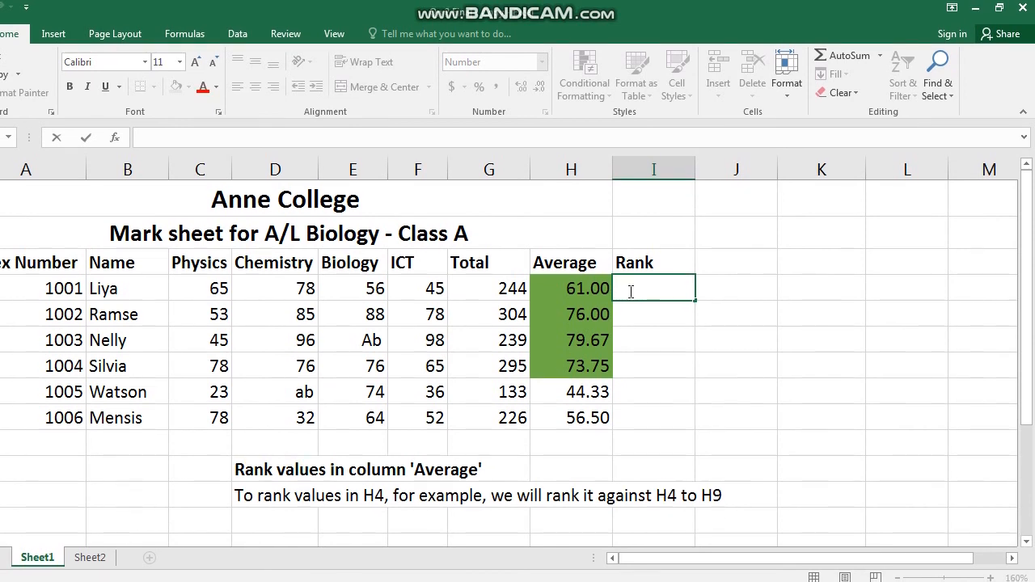
- Enter =RANK(H4,$H$4:$H$9) in I4 to rank the first average against H4 to H9
left_click(240, 141)
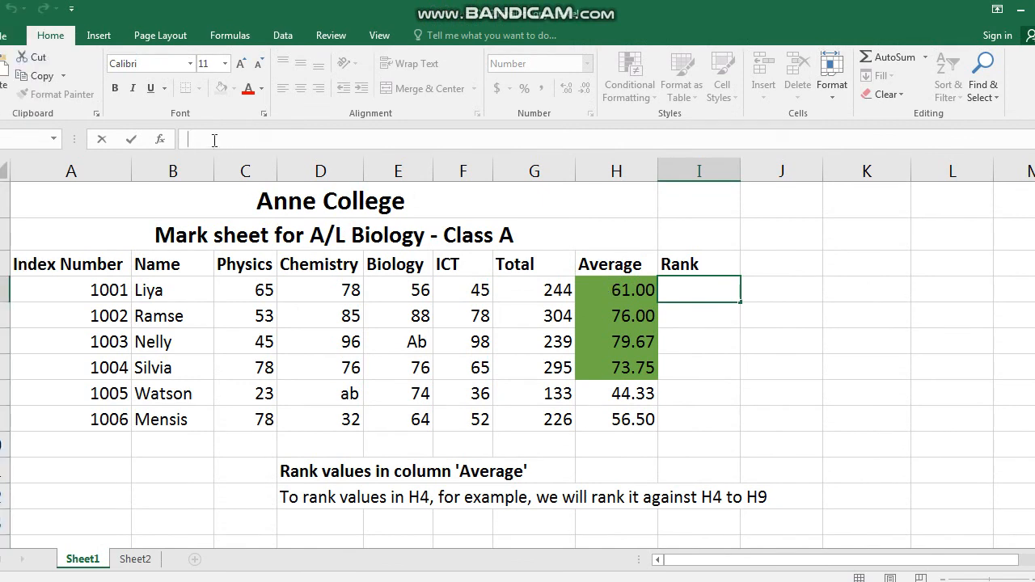
type("=")
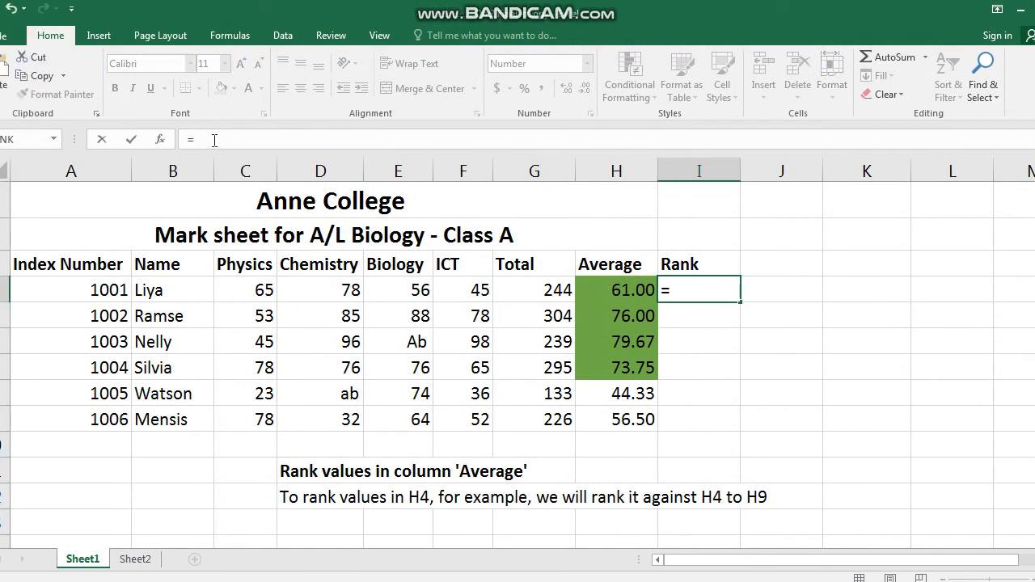
type("RANK")
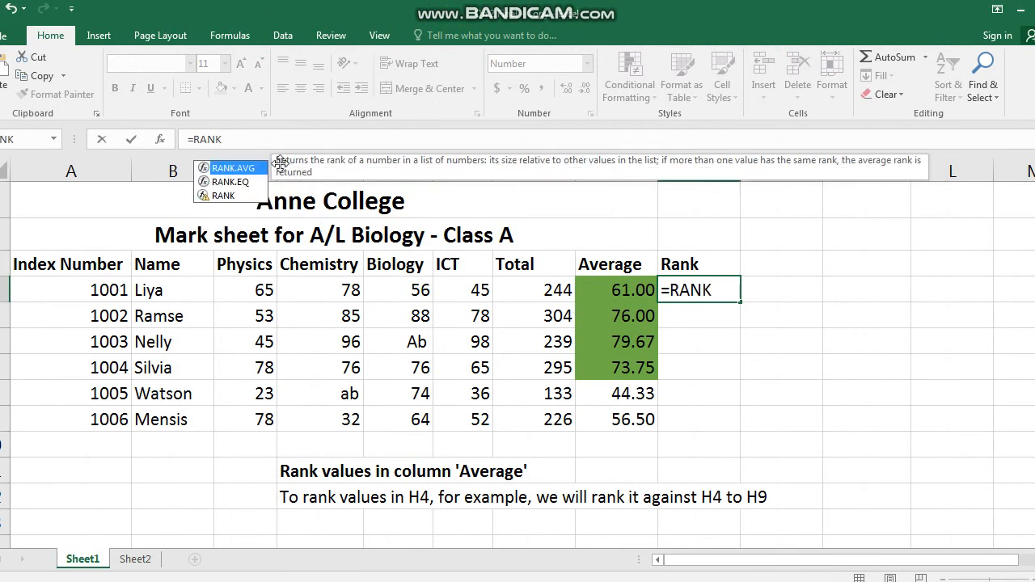
type("(H4")
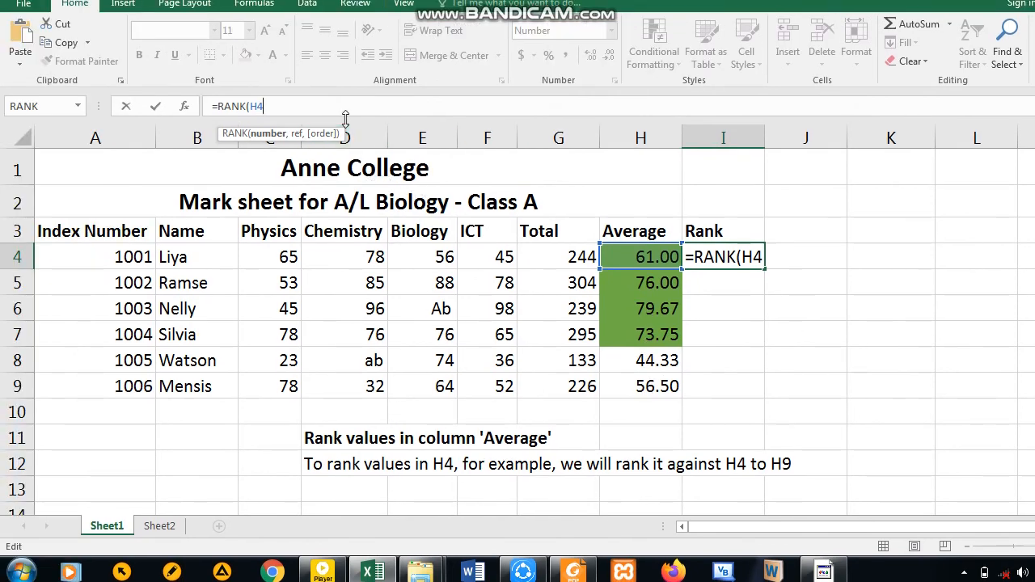
type(",$")
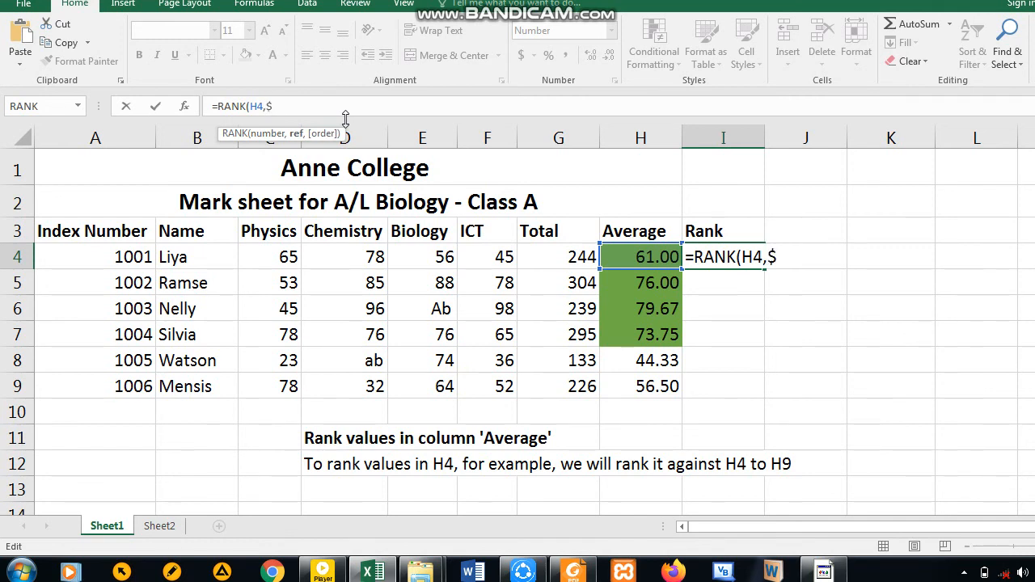
type("H$4:")
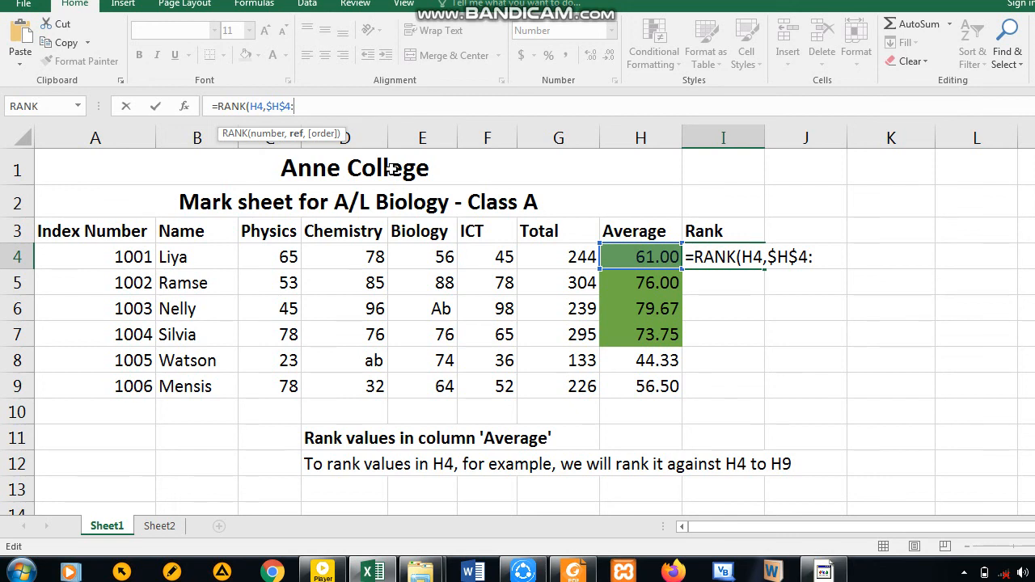
type("$H$9")
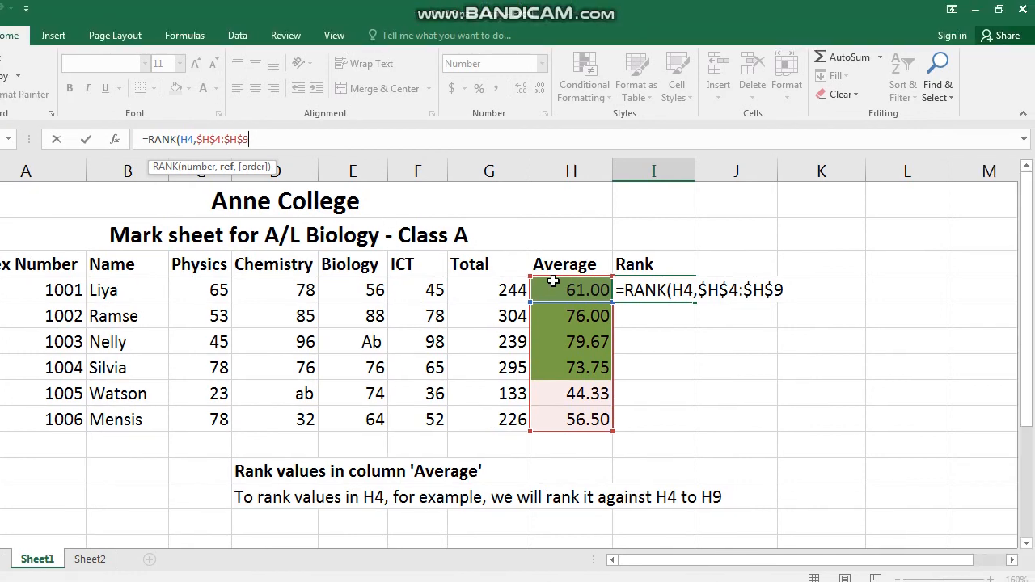
left_click(624, 240)
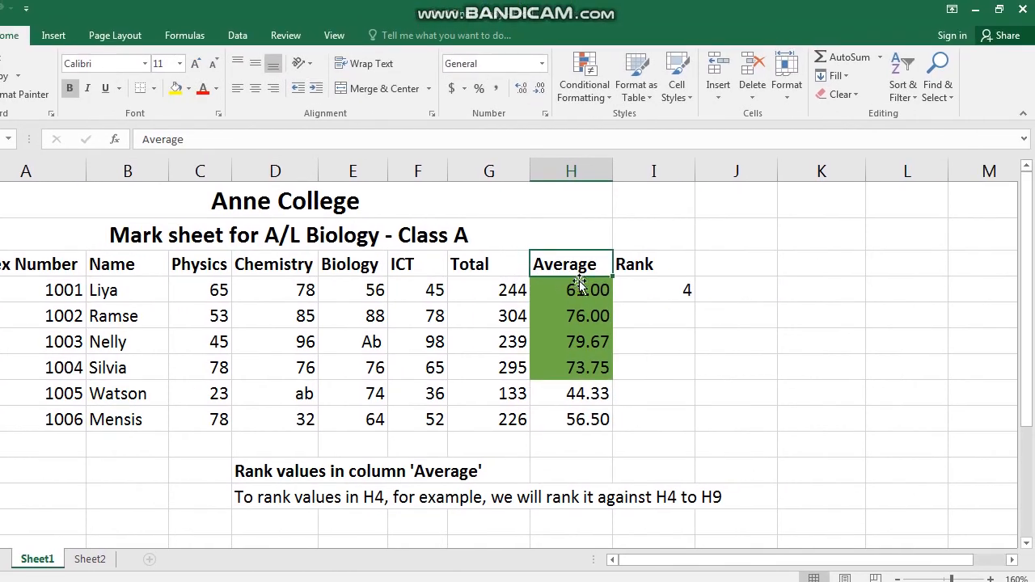
- Add an order argument of 1 to the RANK formula in I4 for ascending ranking
left_click(667, 287)
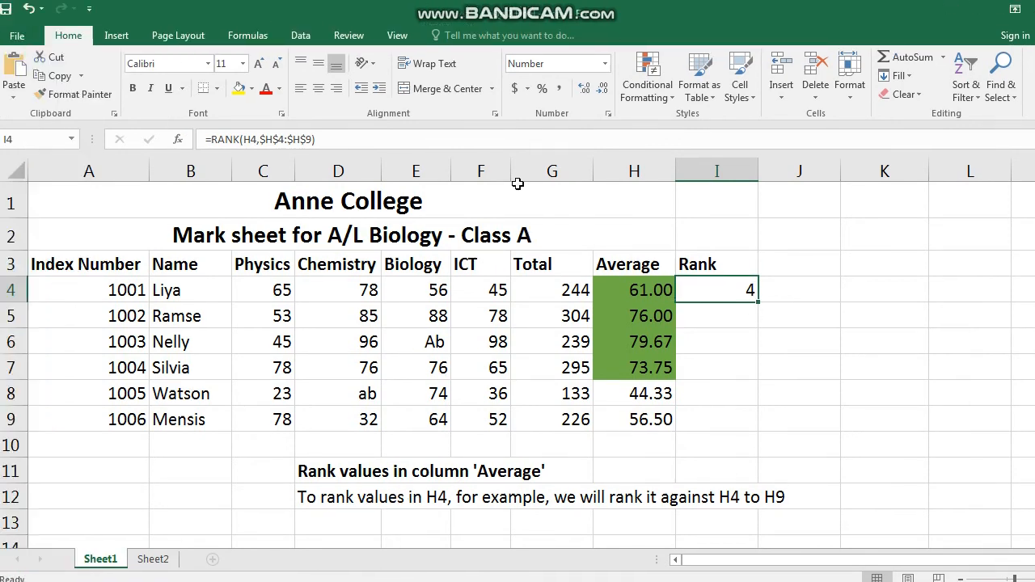
left_click(321, 140)
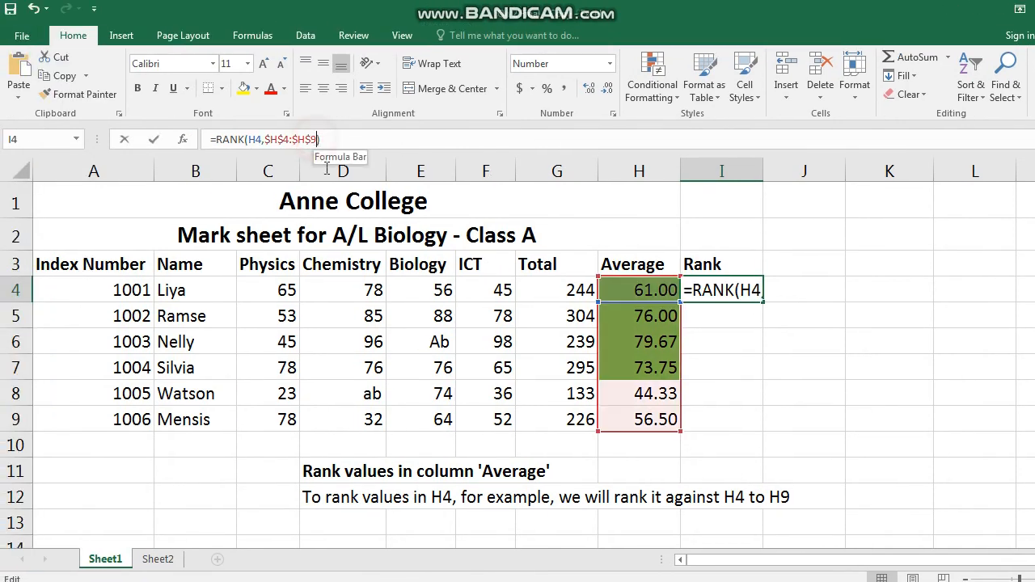
type(",")
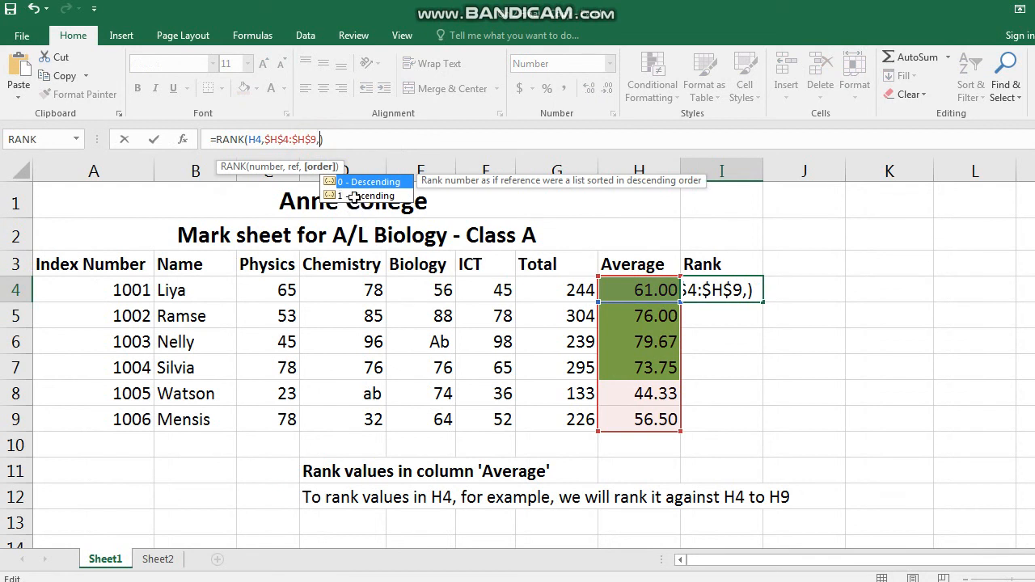
type("1")
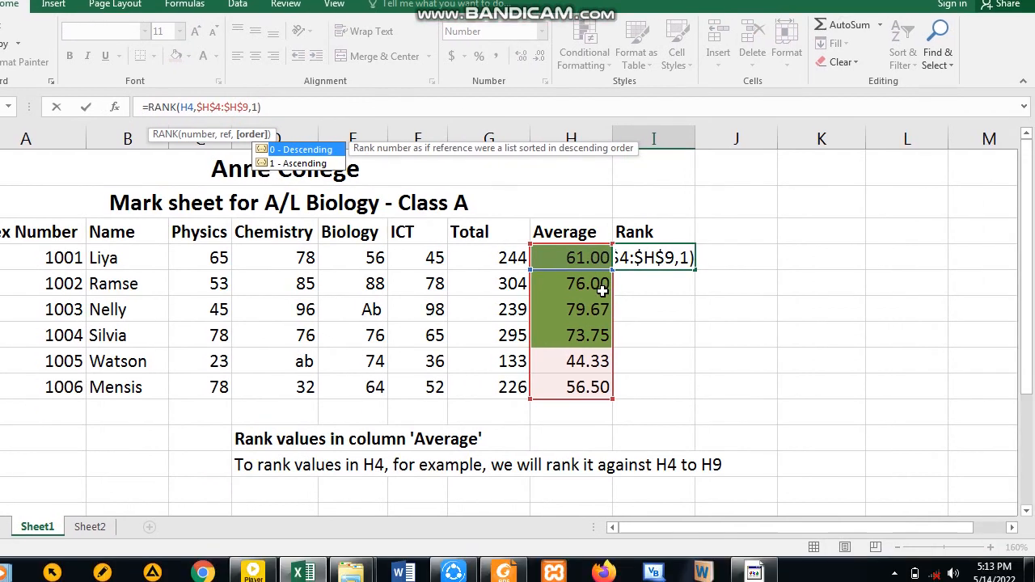
key("Return")
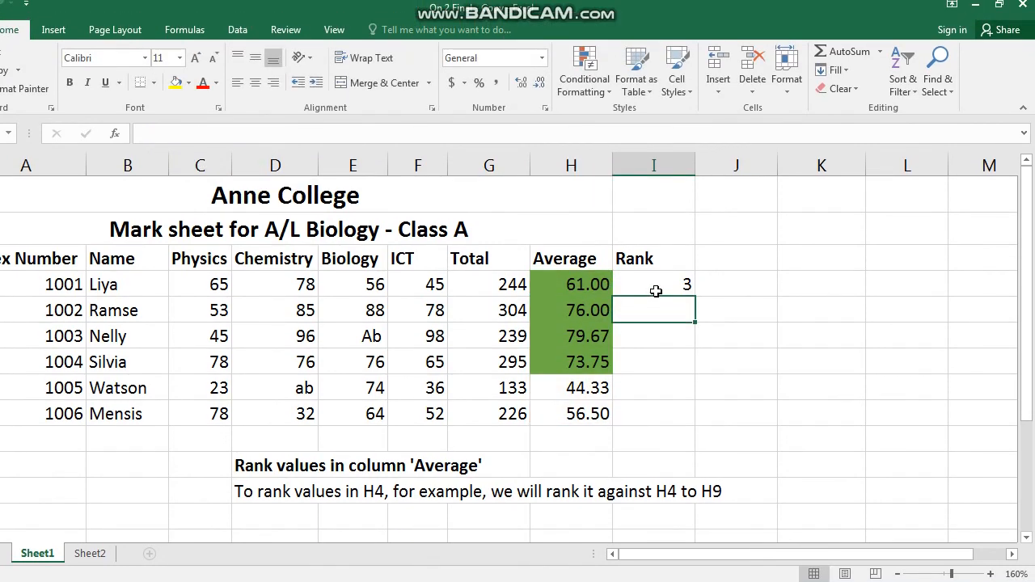
- Change the RANK formula's order argument in I4 to 0 for descending ranking
left_click(656, 291)
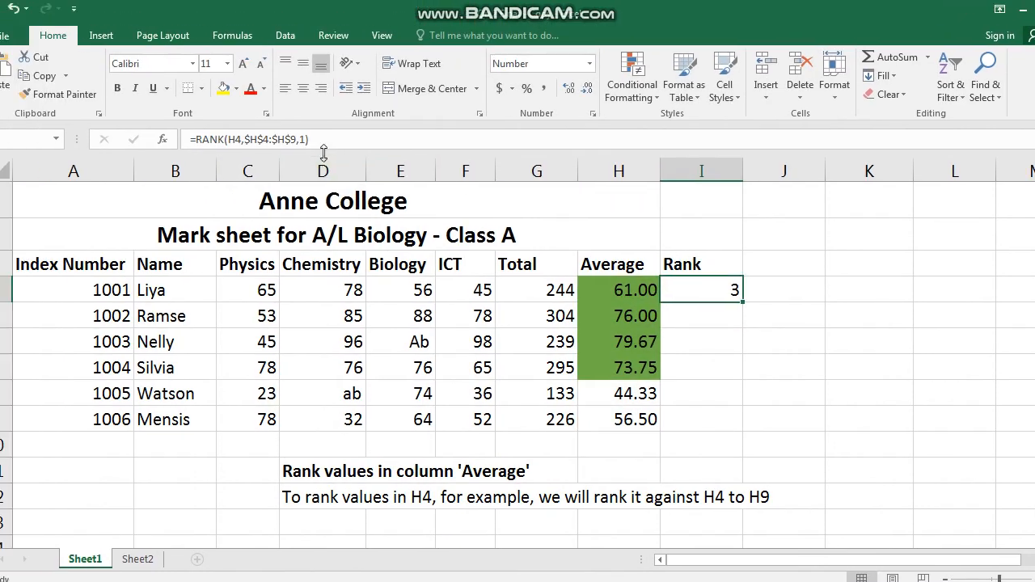
left_click(303, 139)
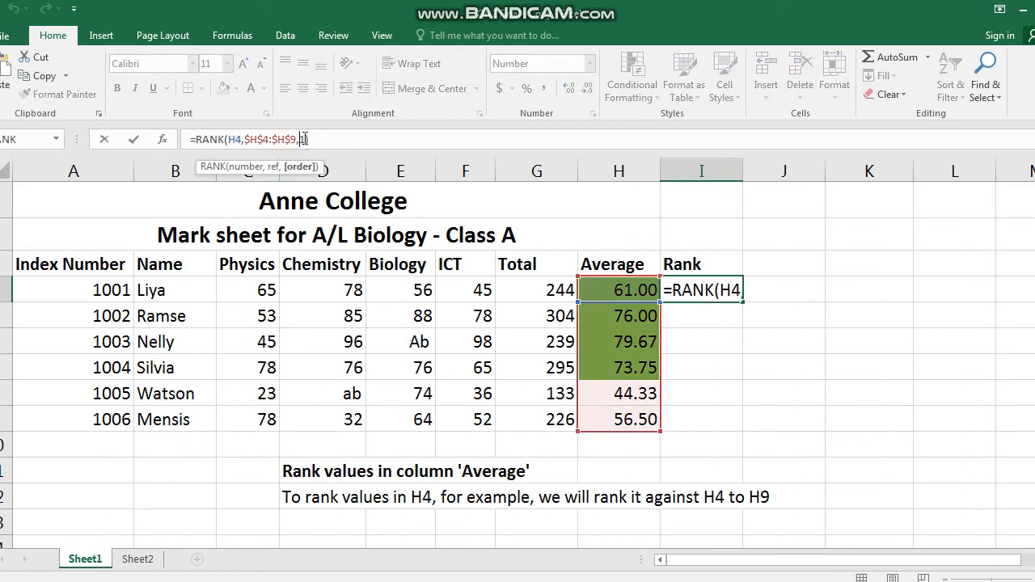
key("BackSpace")
type("0")
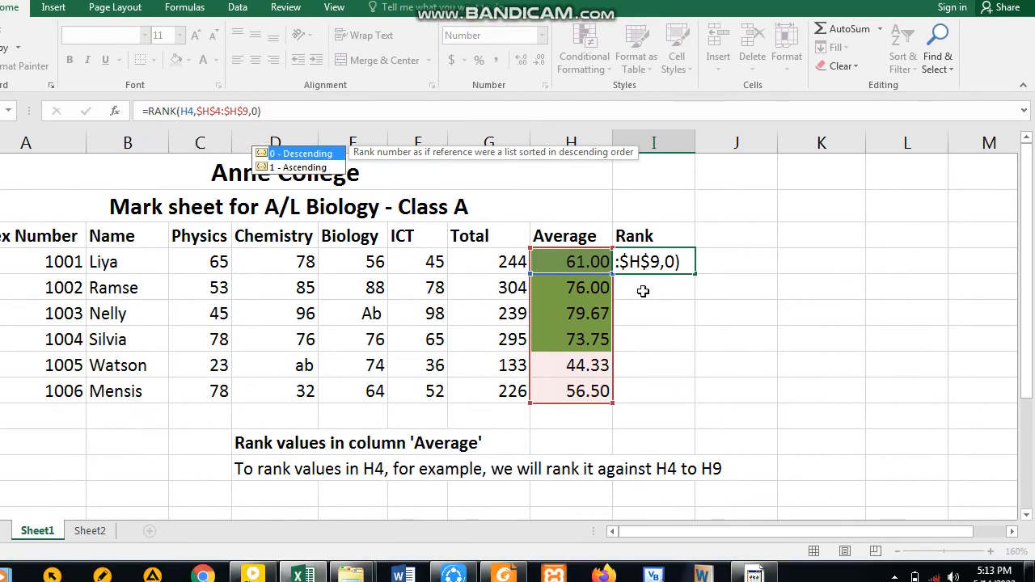
left_click(690, 319)
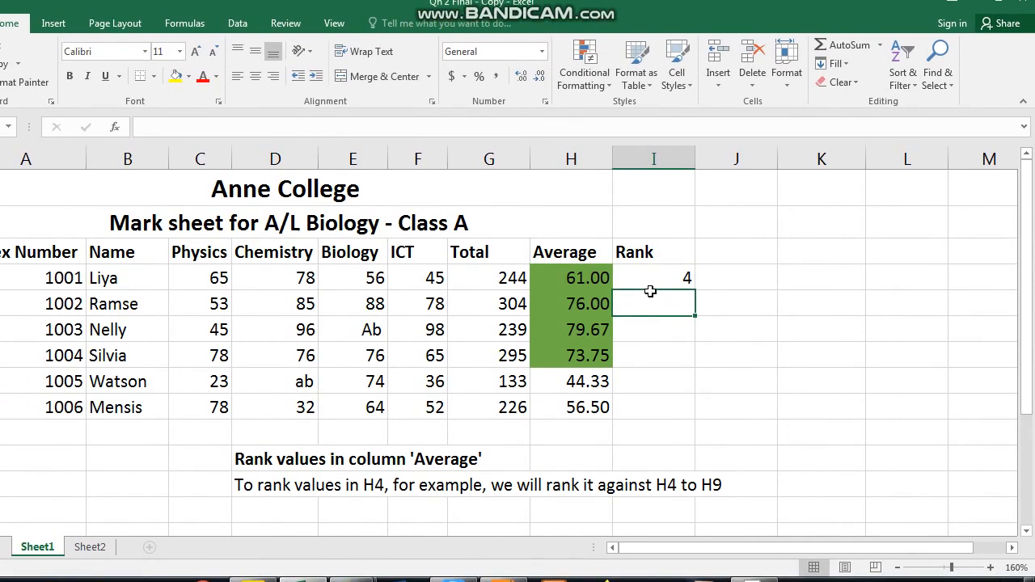
- Set the RANK formula's order argument in I4 back to 1 for ascending ranking
left_click(651, 261)
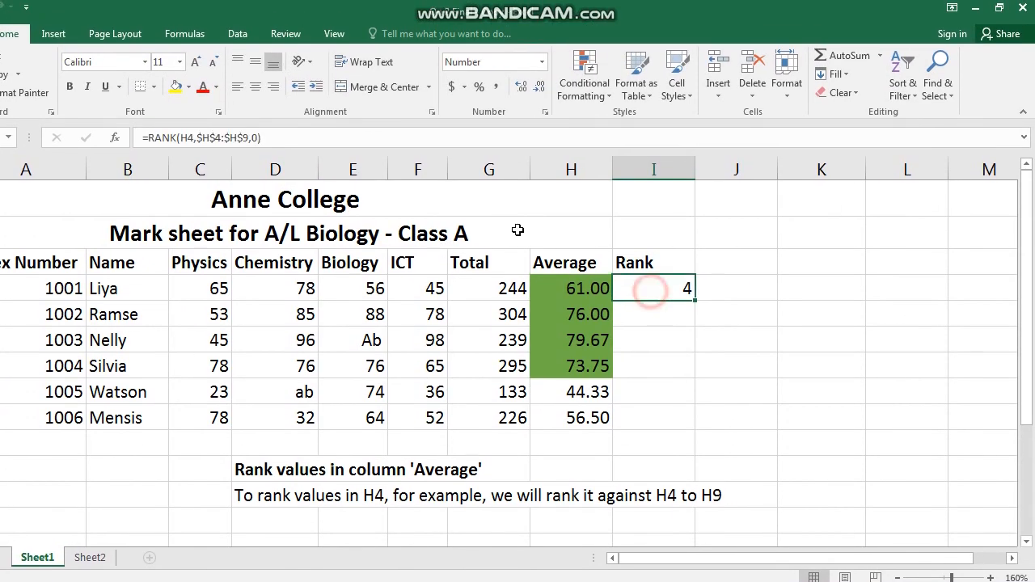
left_click(255, 138)
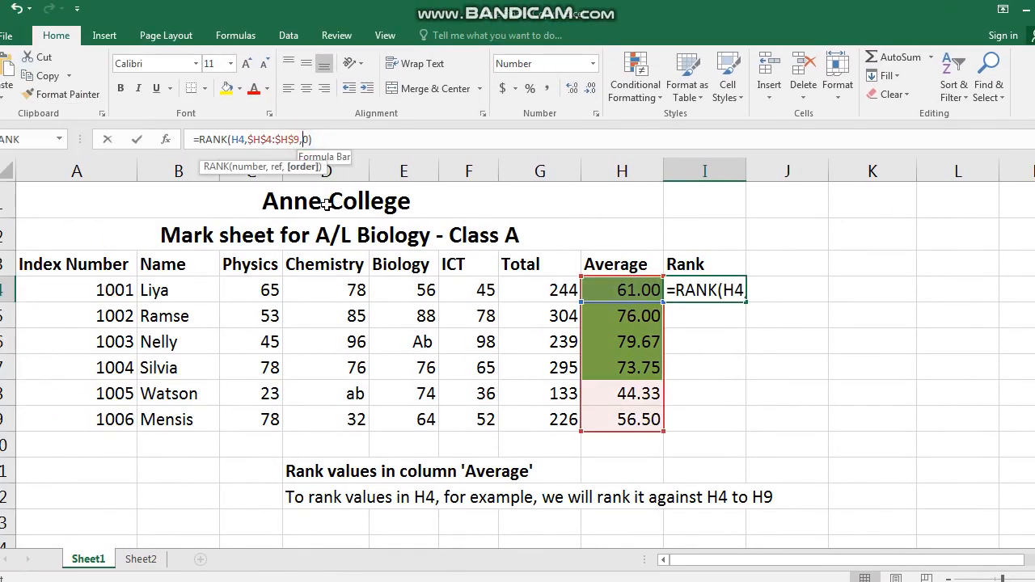
key("Right")
key("BackSpace")
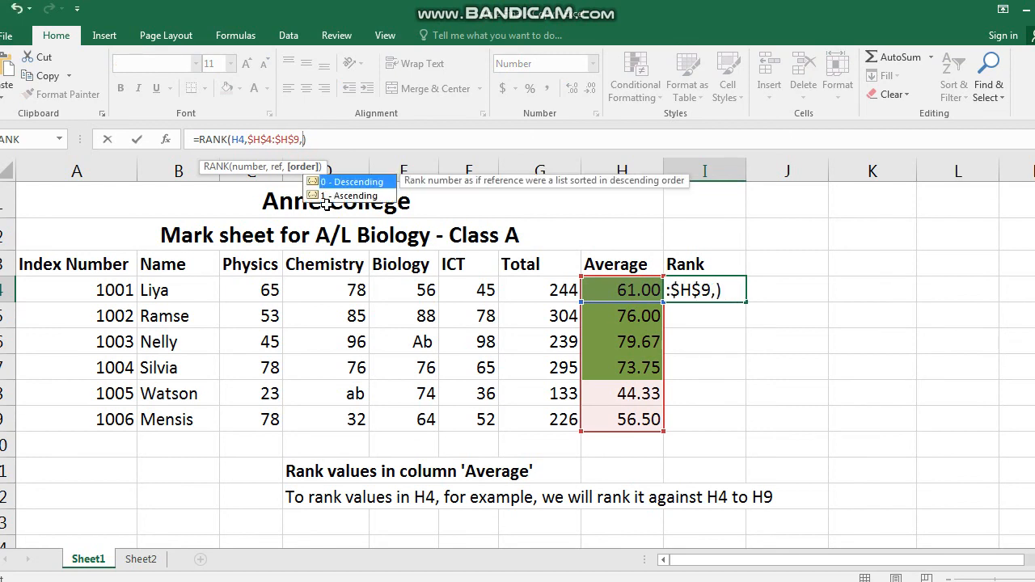
type("1")
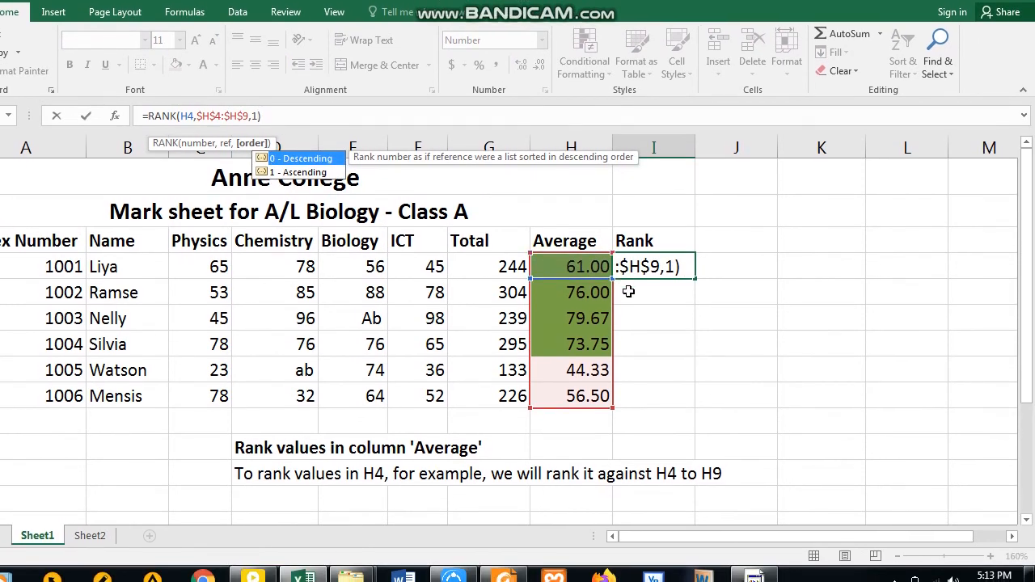
left_click(679, 314)
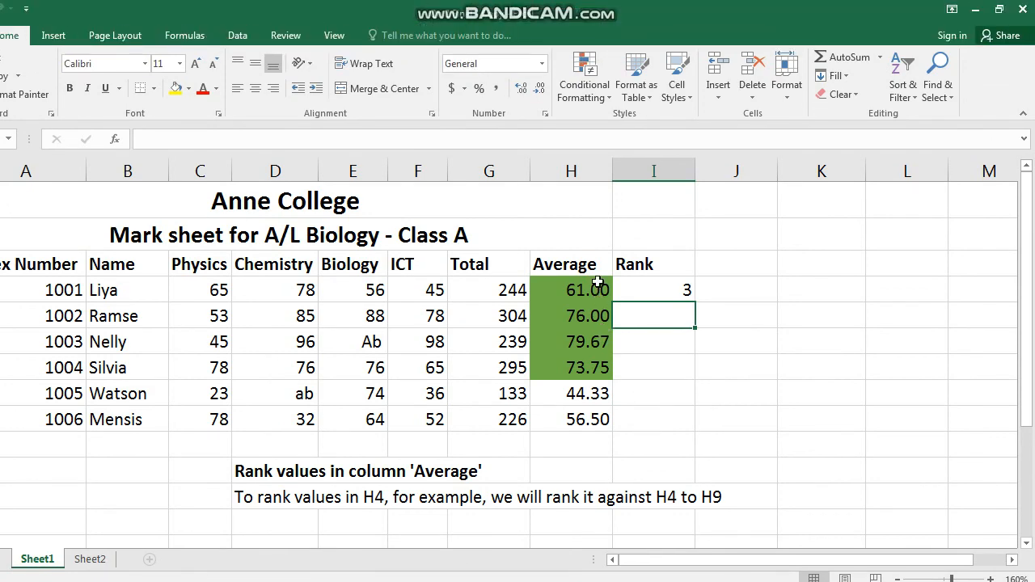
- Review the average values in H4, H8 and H9 against the rank result
left_click(594, 247)
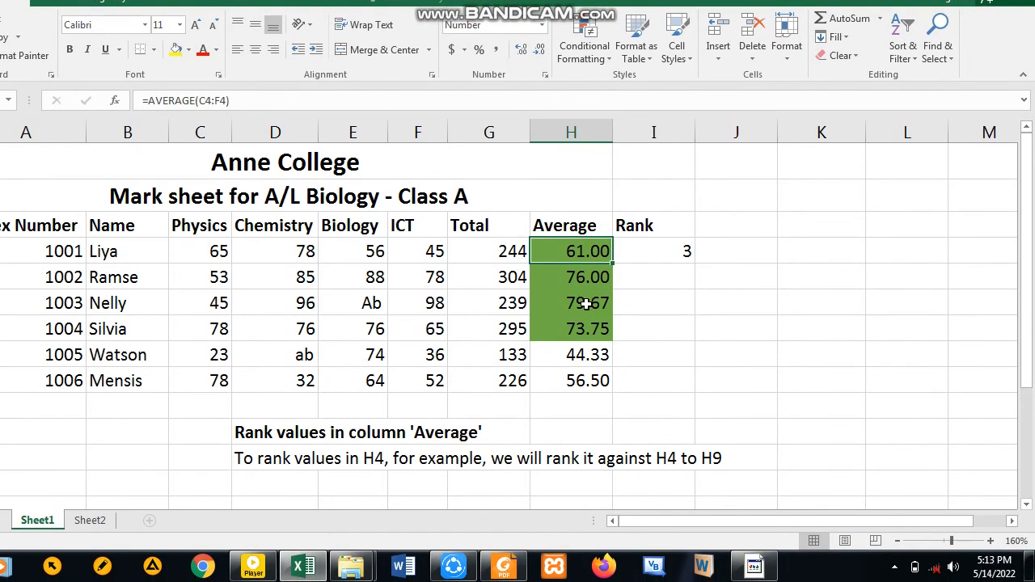
left_click(585, 356)
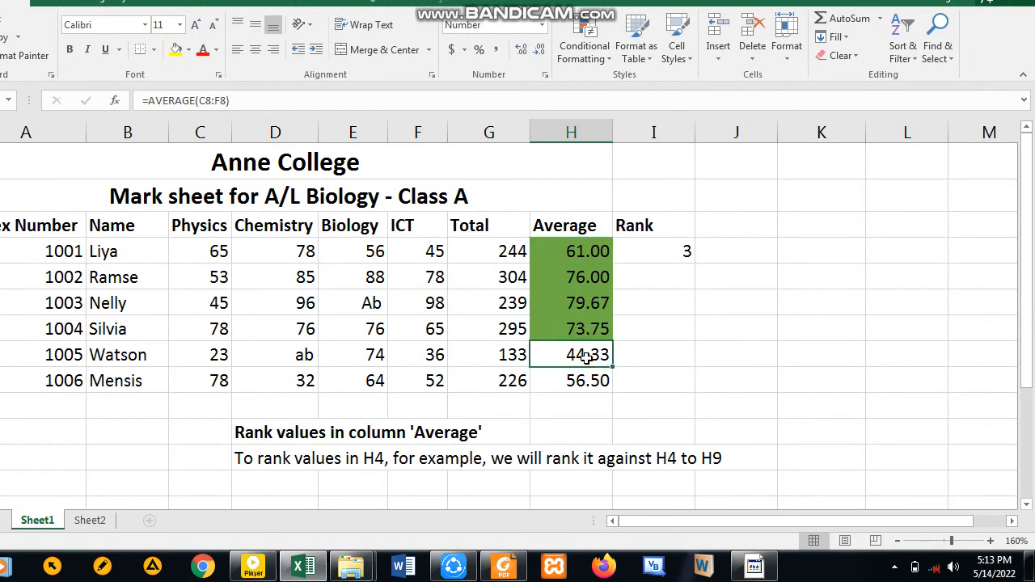
left_click(583, 382)
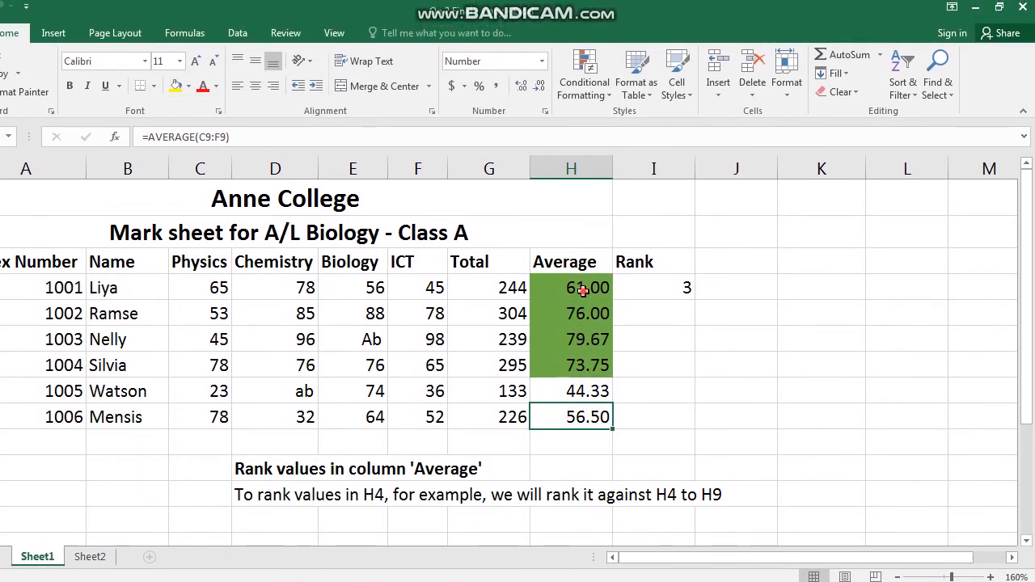
- Fill the RANK formula from I4 down through I9 to rank every student's average
left_click(583, 291)
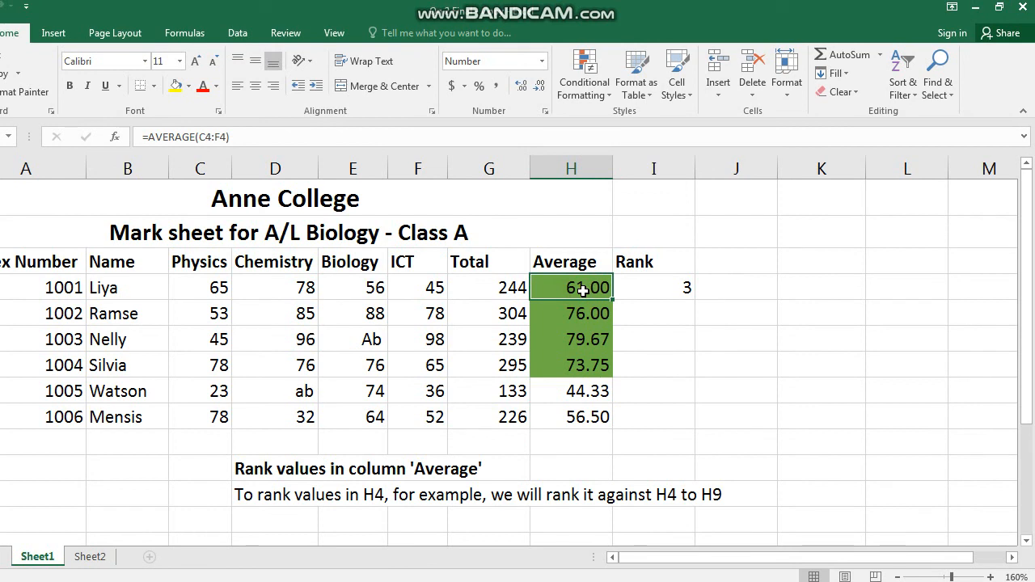
left_click(668, 294)
left_click(663, 299)
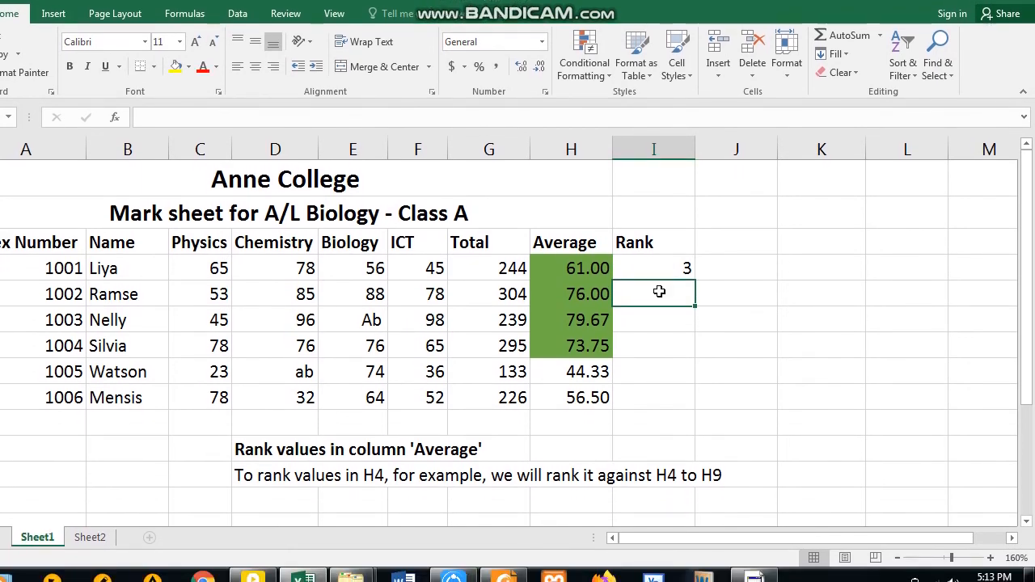
left_click(663, 287)
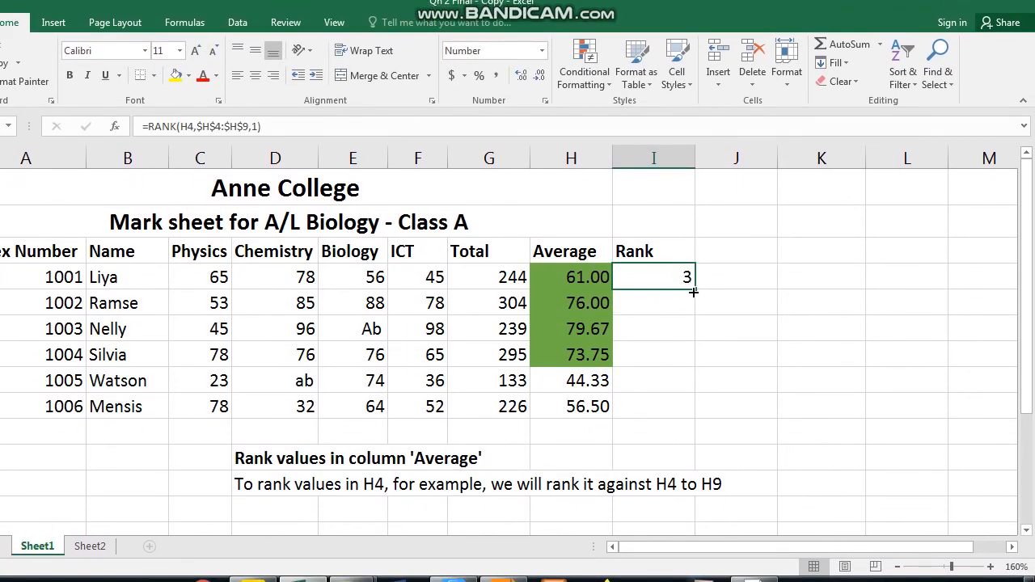
left_click_drag(693, 292, 692, 382)
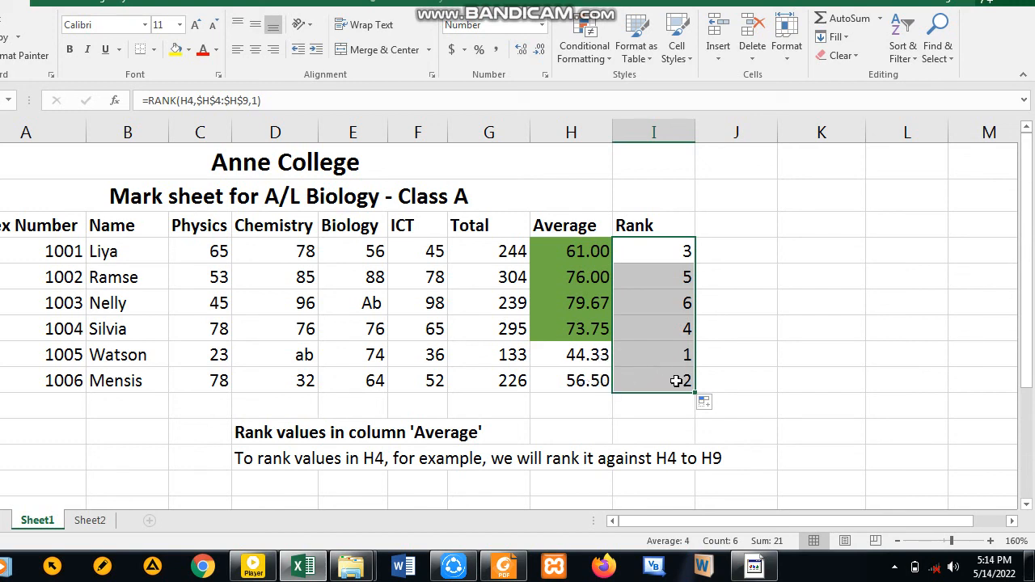
left_click(644, 411)
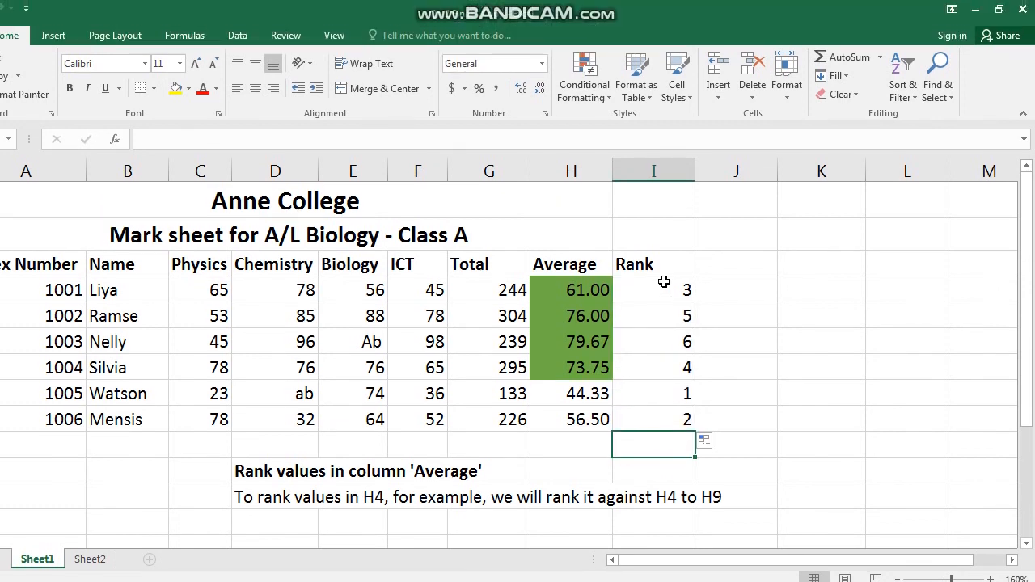
left_click(664, 289)
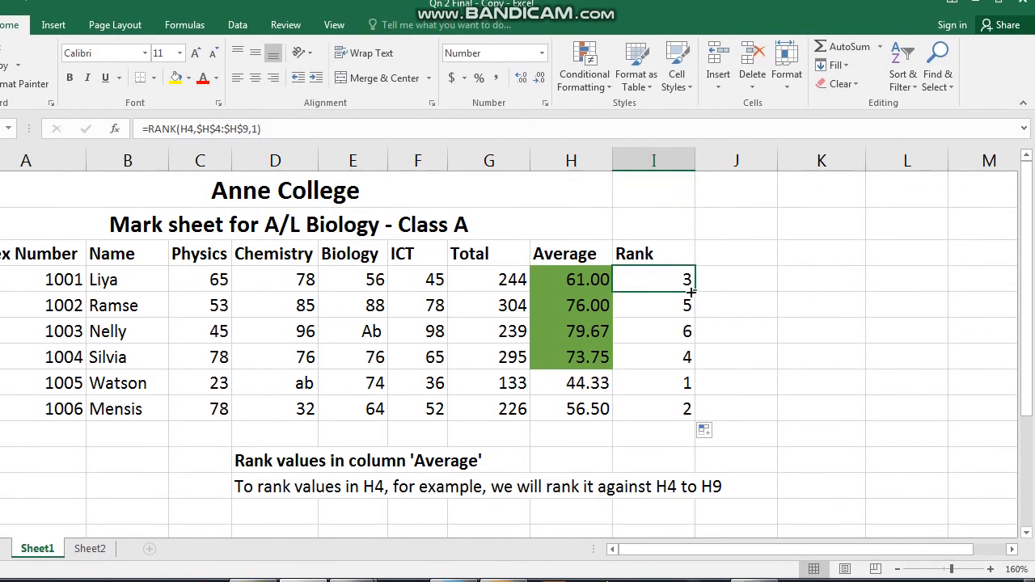
left_click_drag(683, 291, 688, 377)
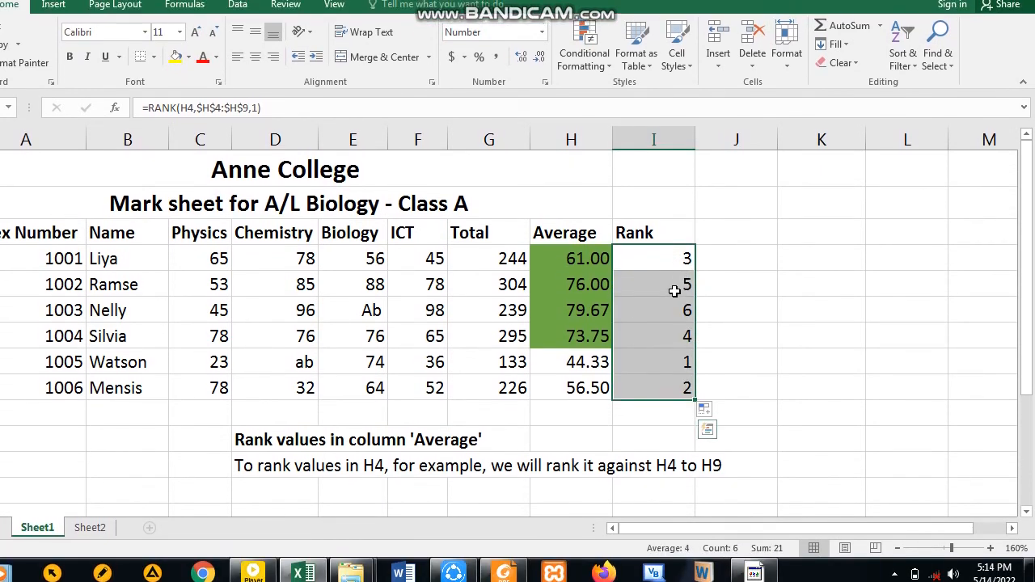
- Clear the contents of the Rank cells I4 to I9
right_click(674, 291)
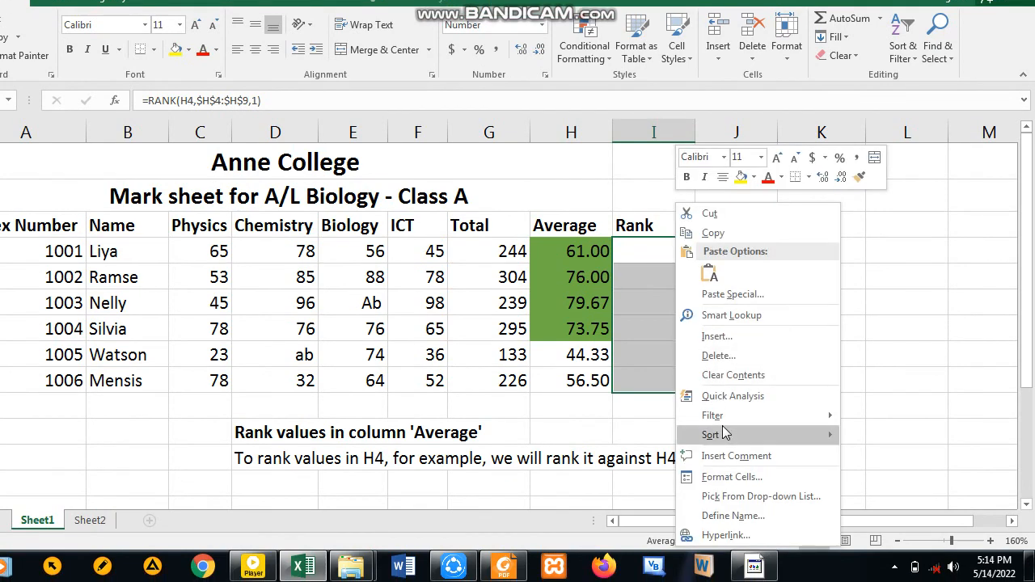
left_click(738, 375)
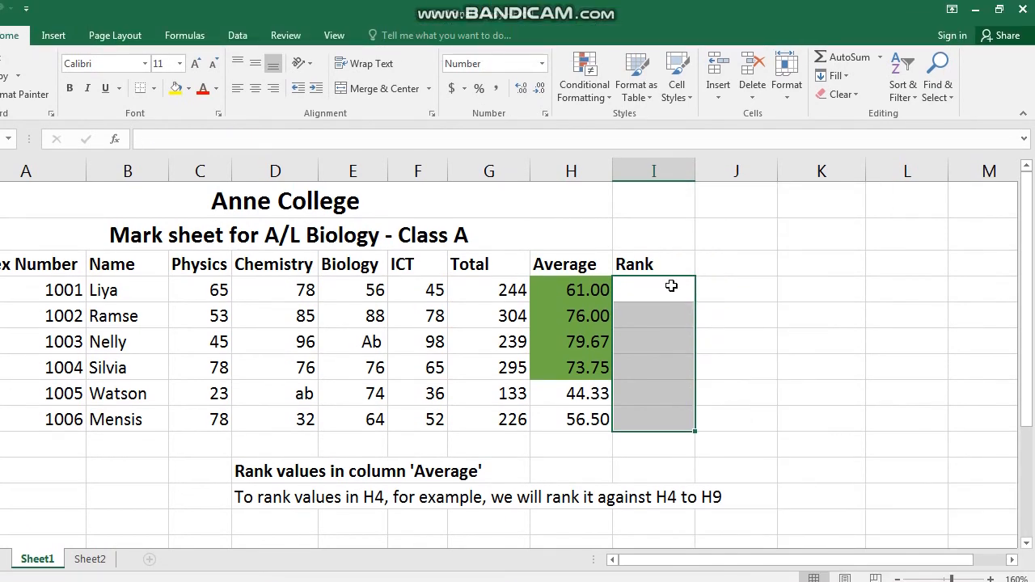
left_click(656, 291)
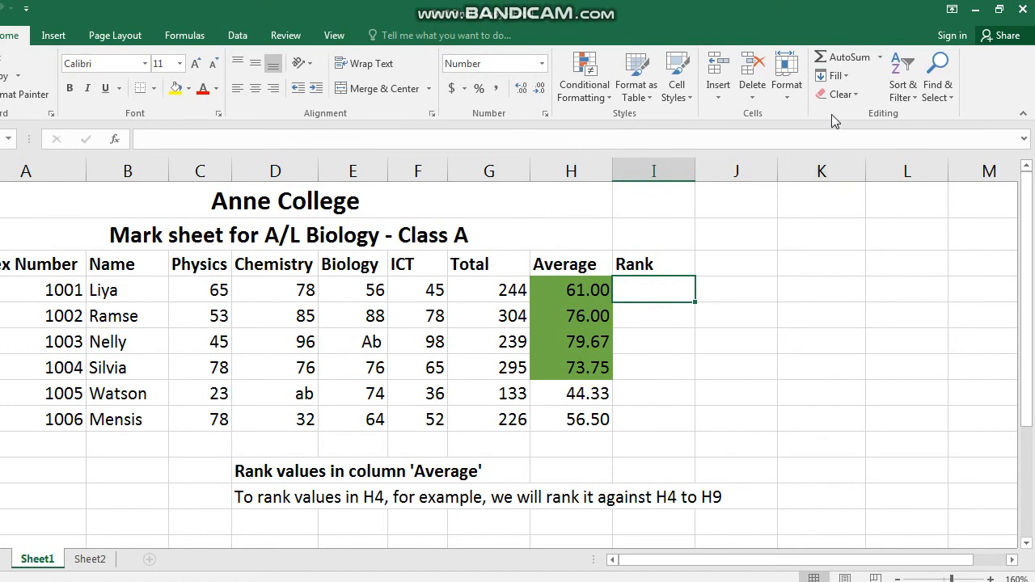
left_click(880, 63)
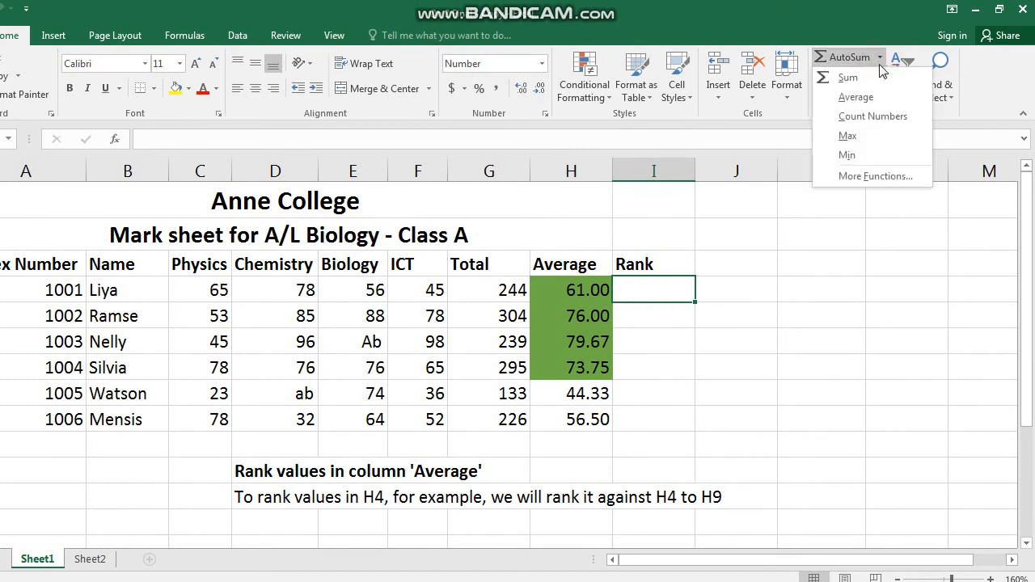
left_click(873, 176)
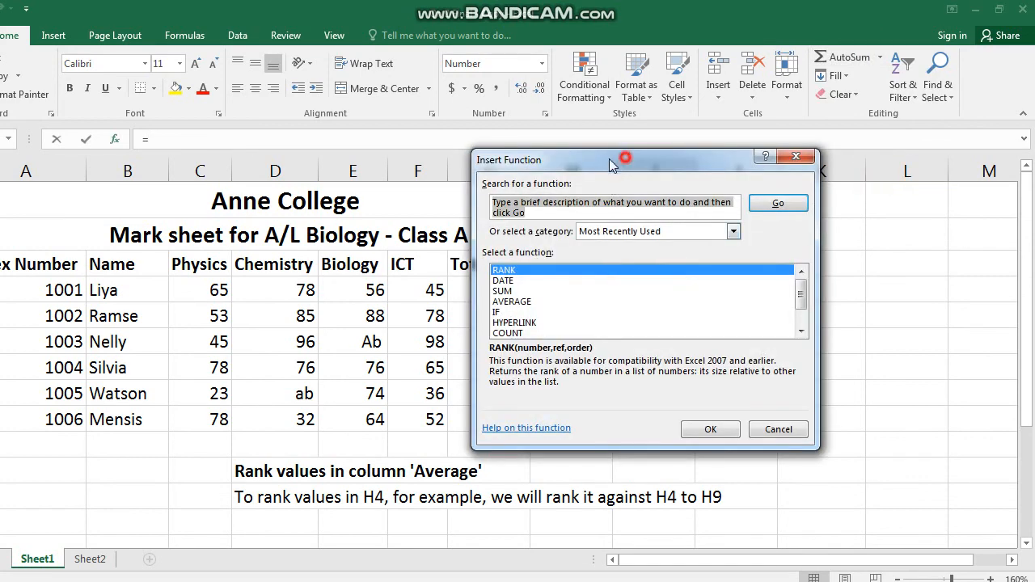
left_click_drag(608, 158, 228, 188)
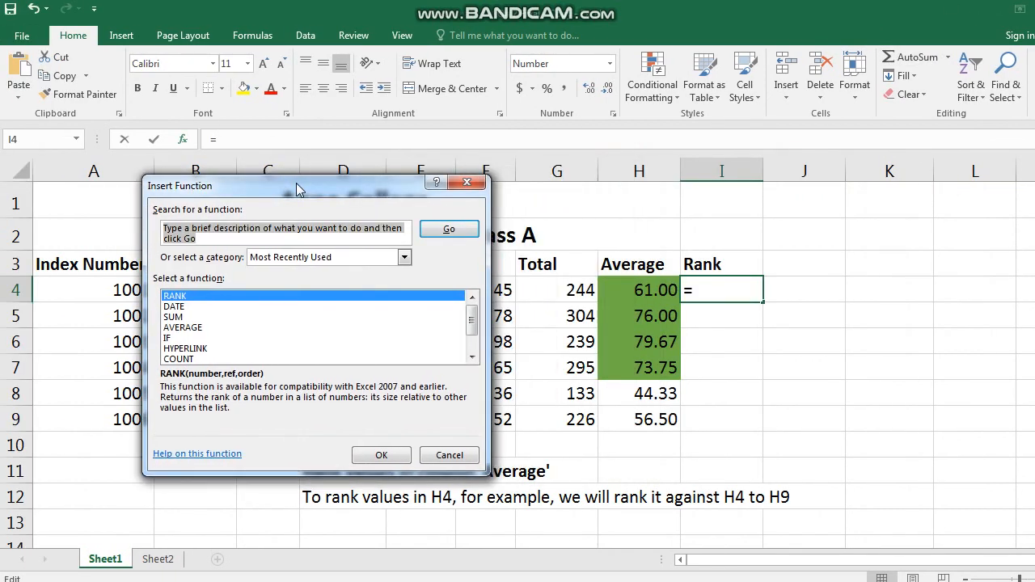
left_click(313, 241)
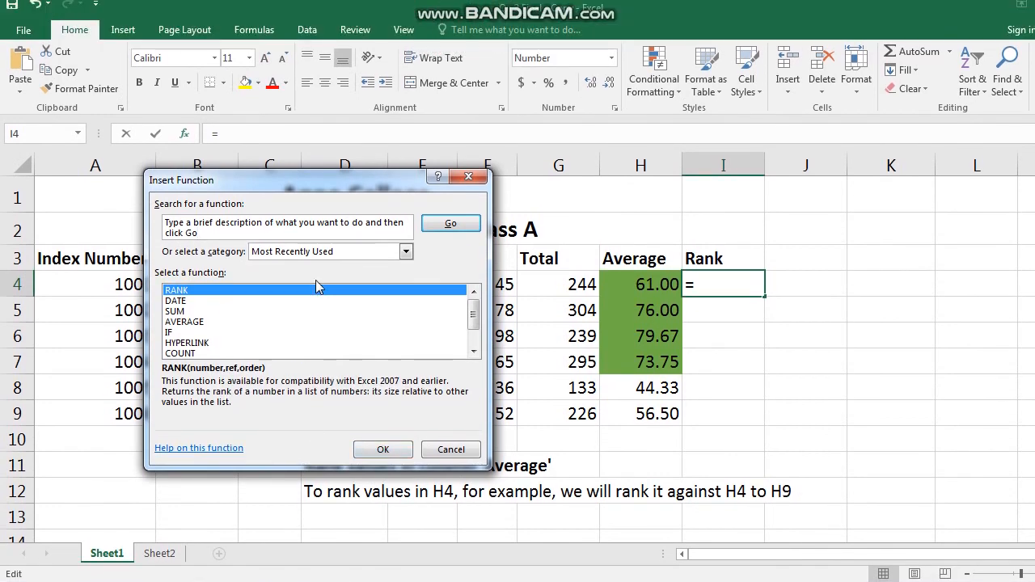
left_click(314, 293)
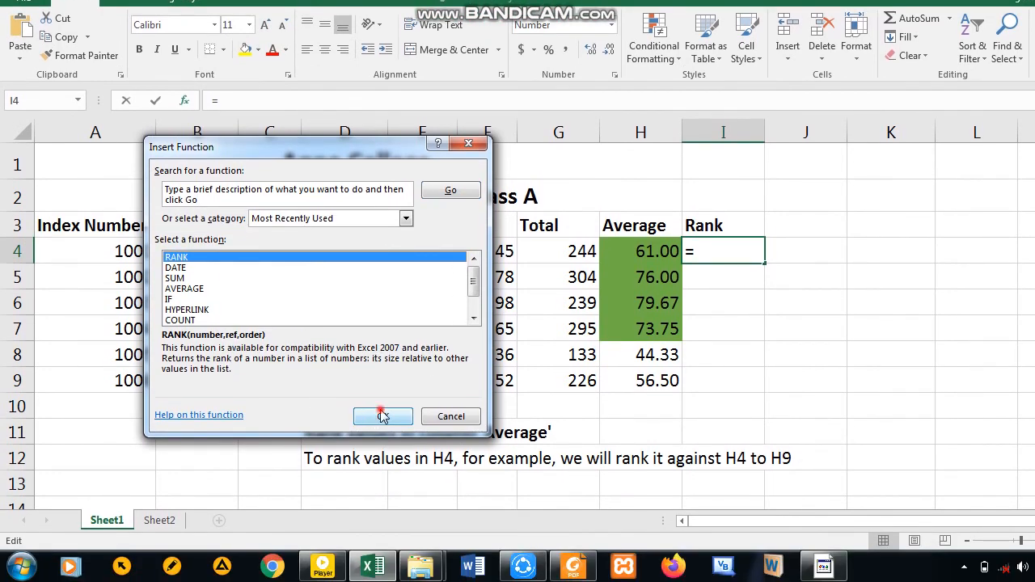
left_click(382, 416)
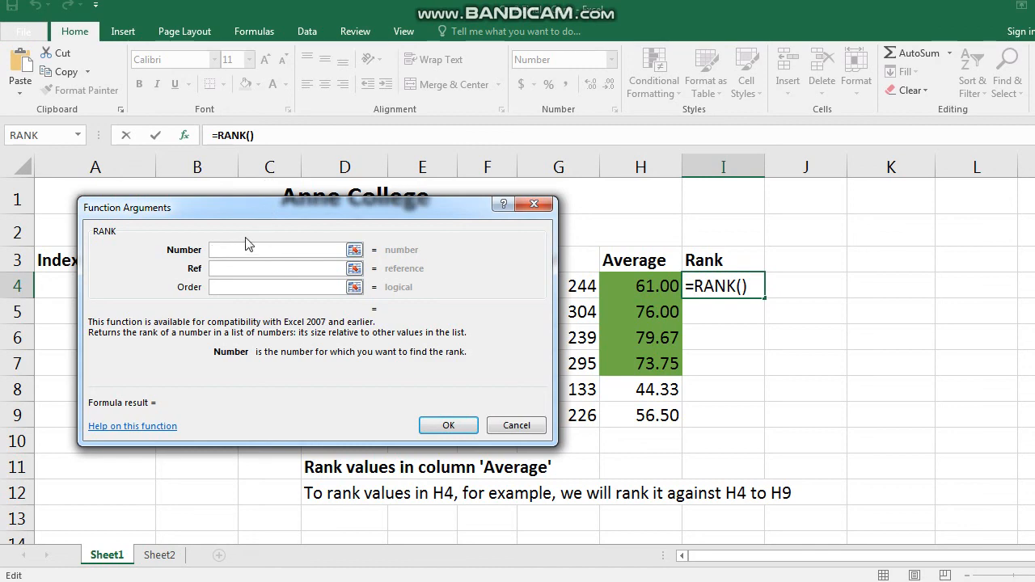
left_click_drag(260, 209, 261, 323)
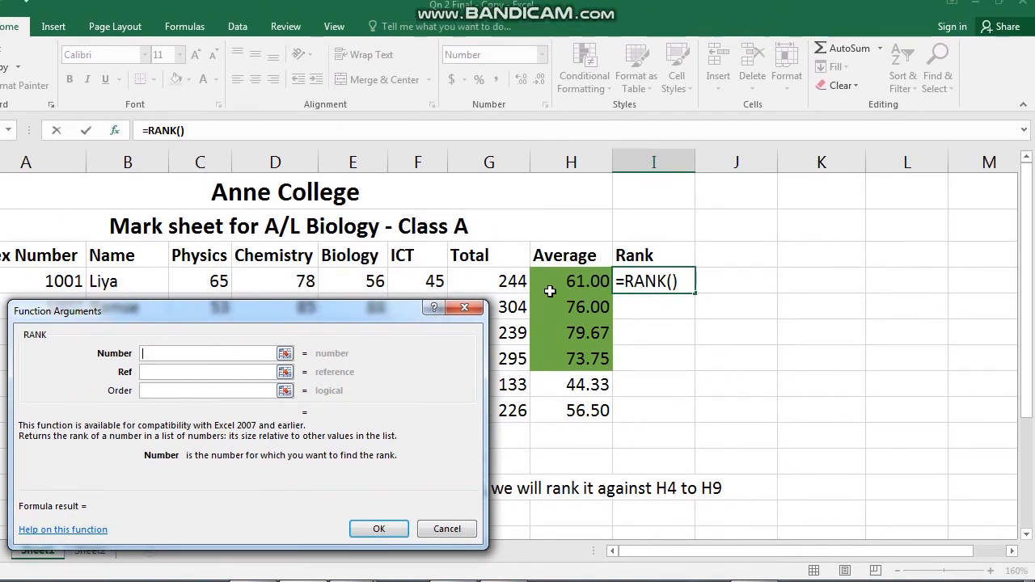
left_click(619, 268)
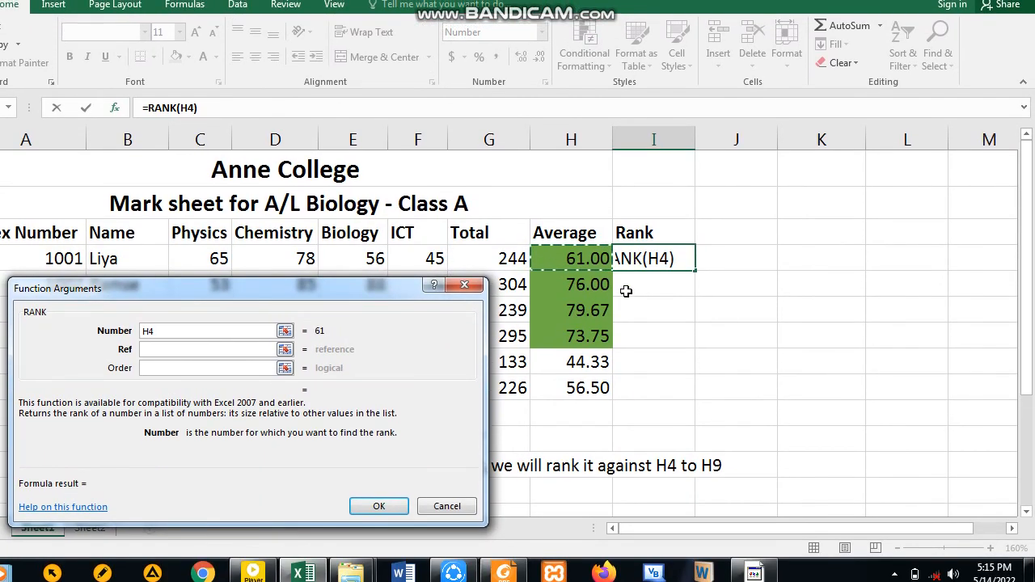
left_click(627, 315)
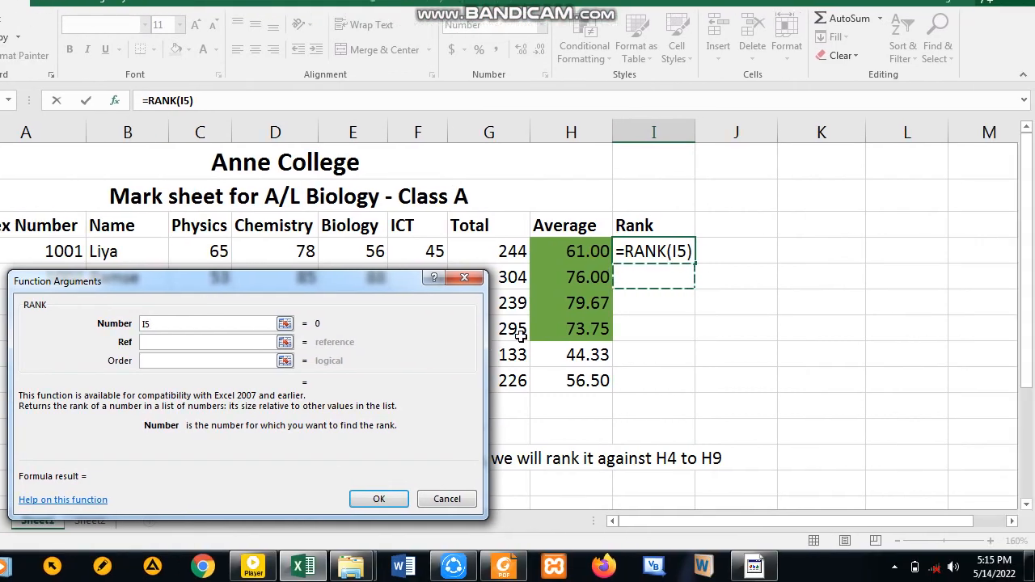
key("Escape")
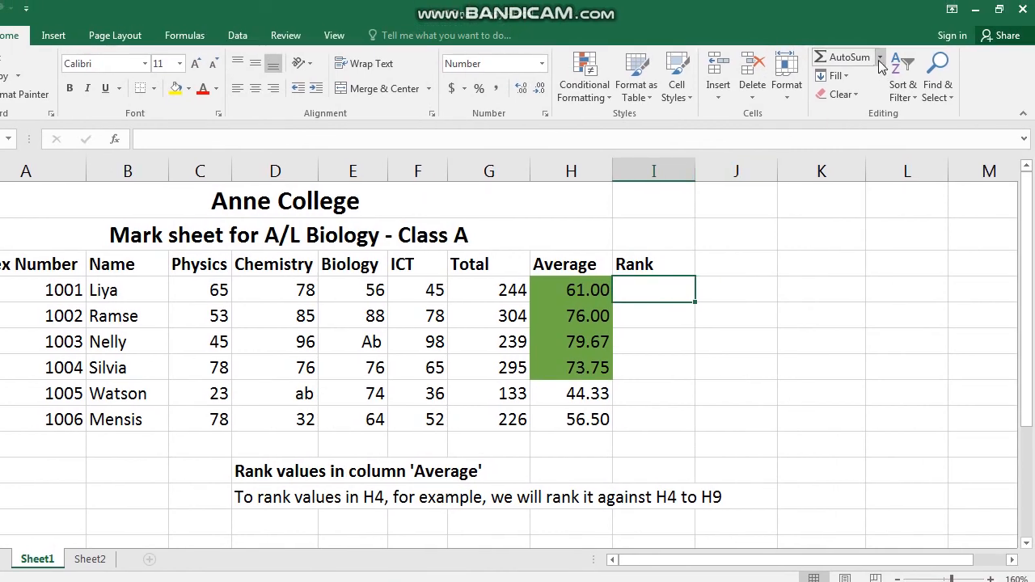
- Insert the RANK function into I4 and set its Number argument to H4
left_click(879, 47)
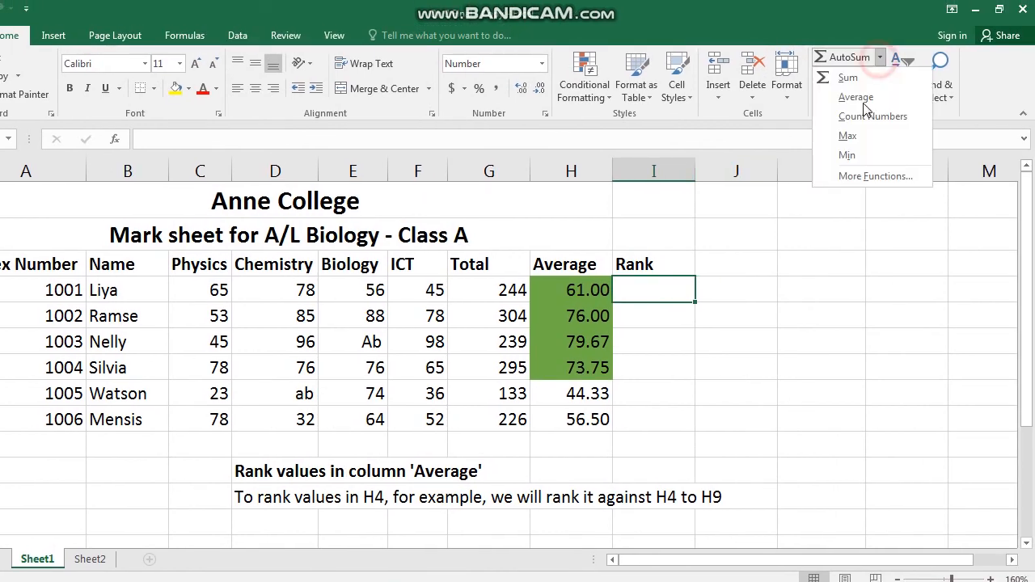
left_click(857, 176)
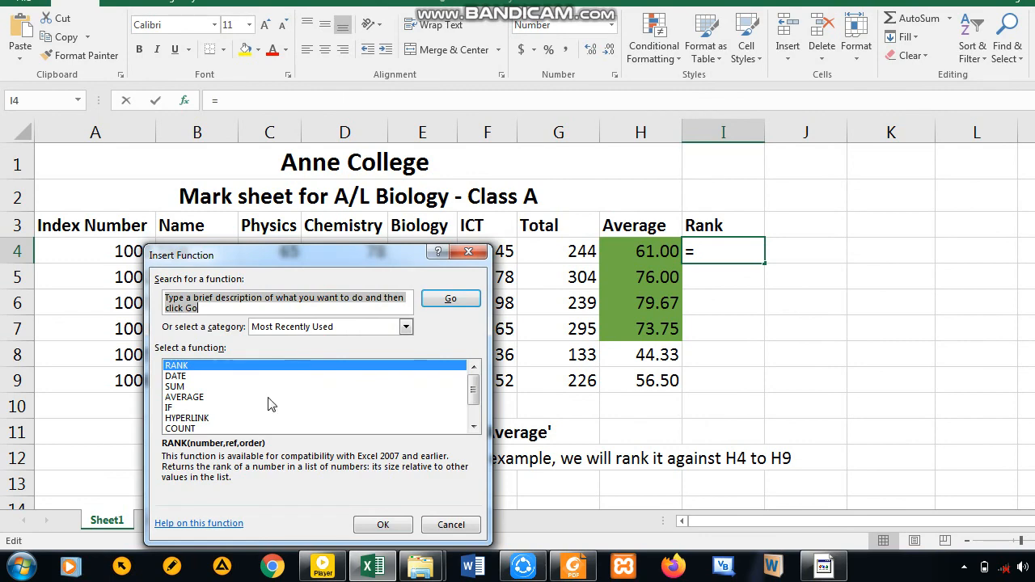
left_click(383, 524)
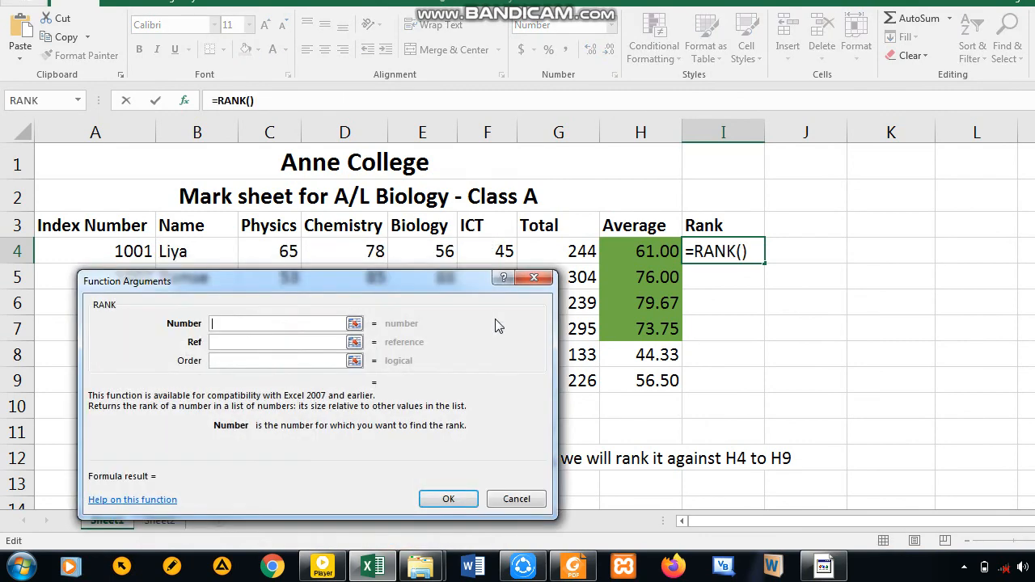
left_click(276, 325)
type("H4")
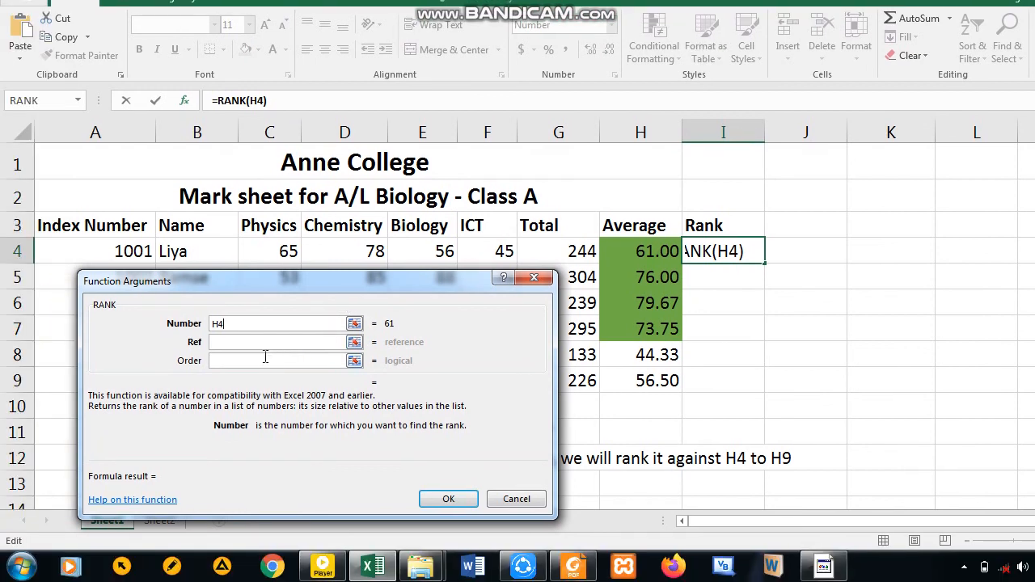
- Set the RANK function's Ref argument to the absolute range $H$4:$H$9
left_click(259, 344)
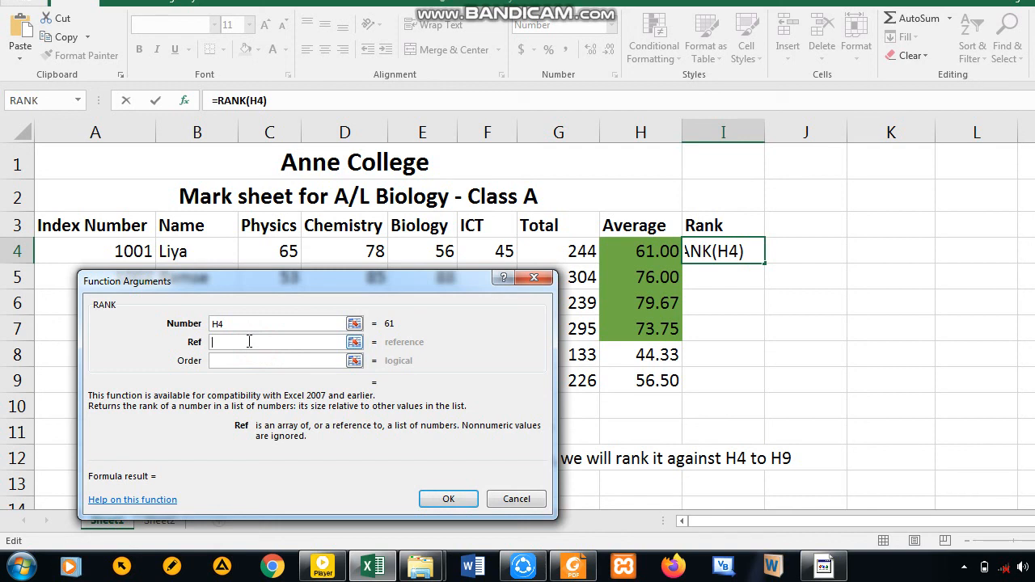
type("$")
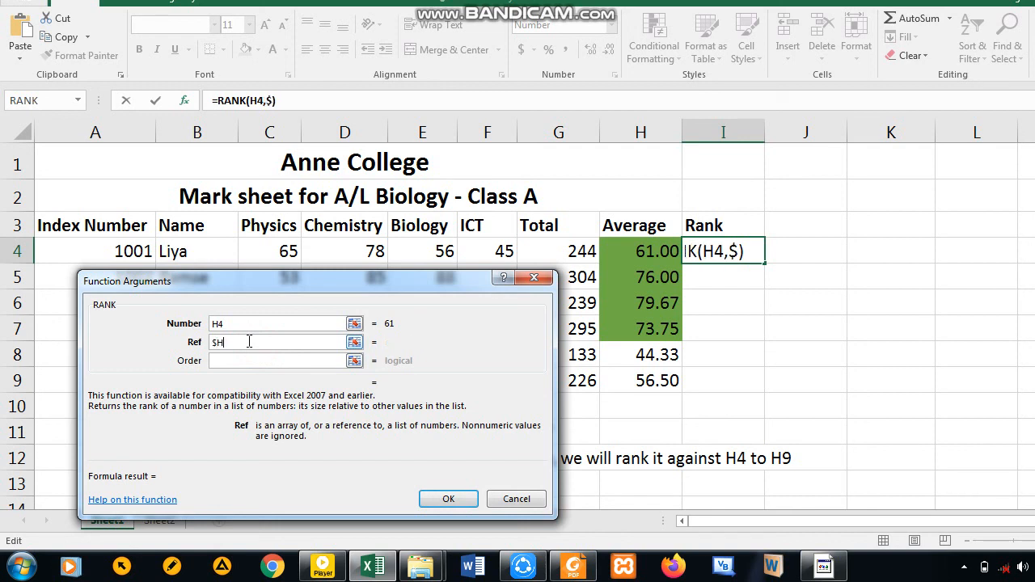
type("H$")
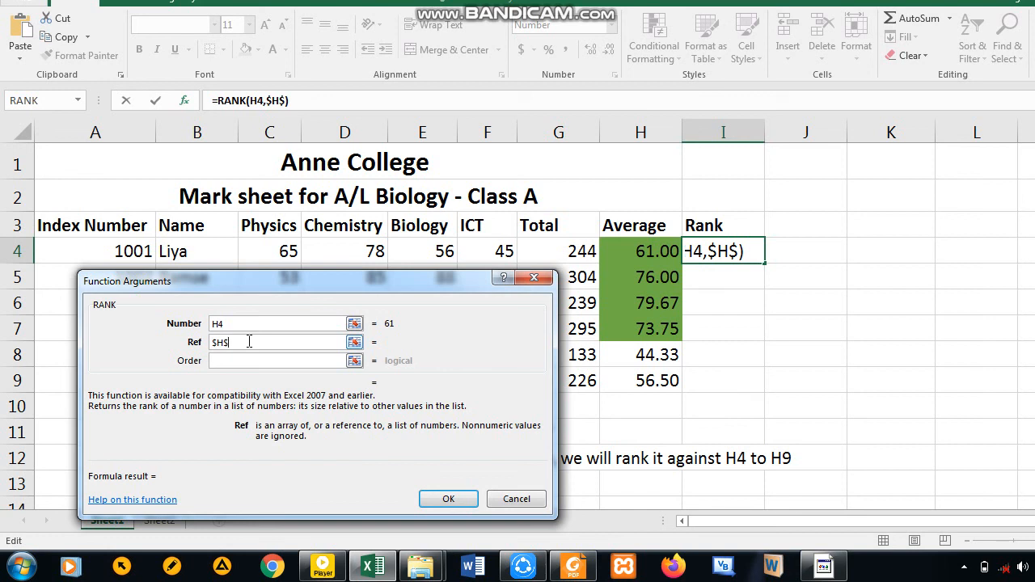
type("4")
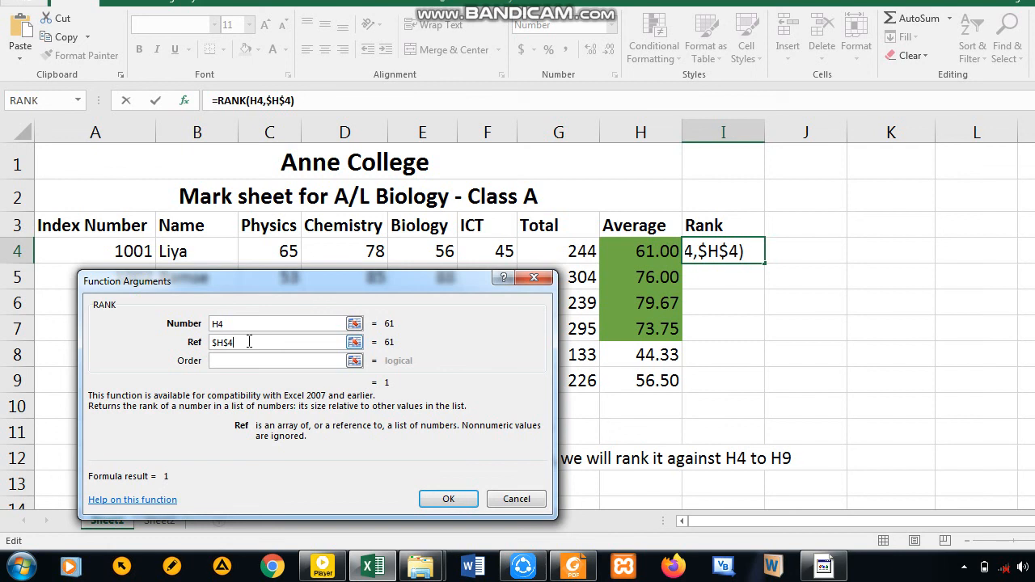
type(":")
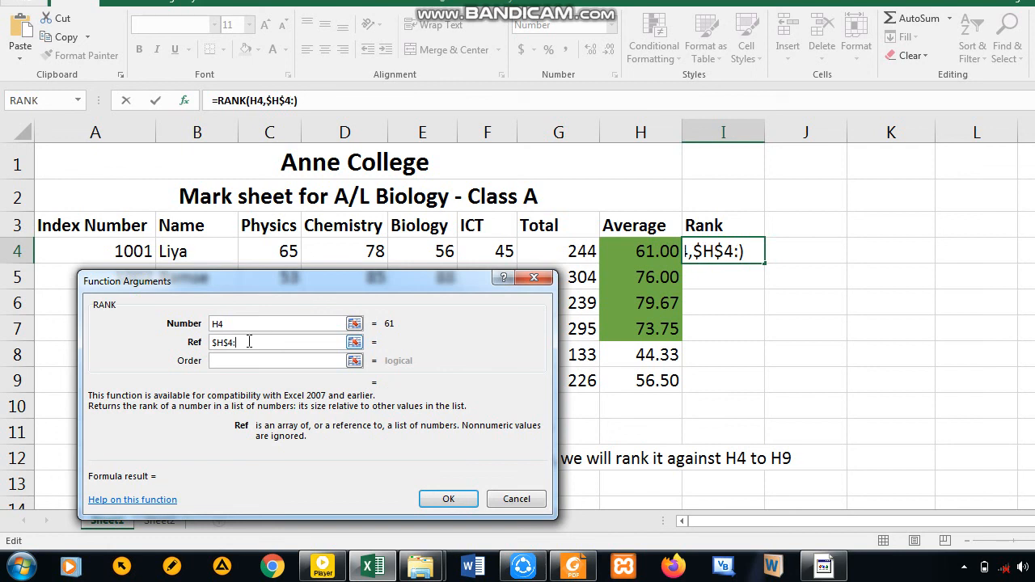
type("$H")
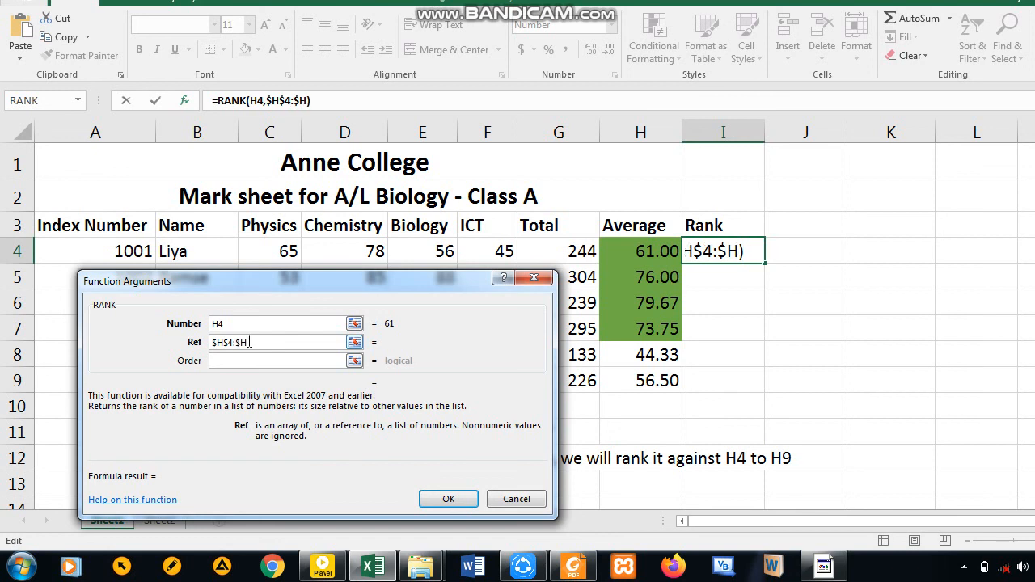
type("$9")
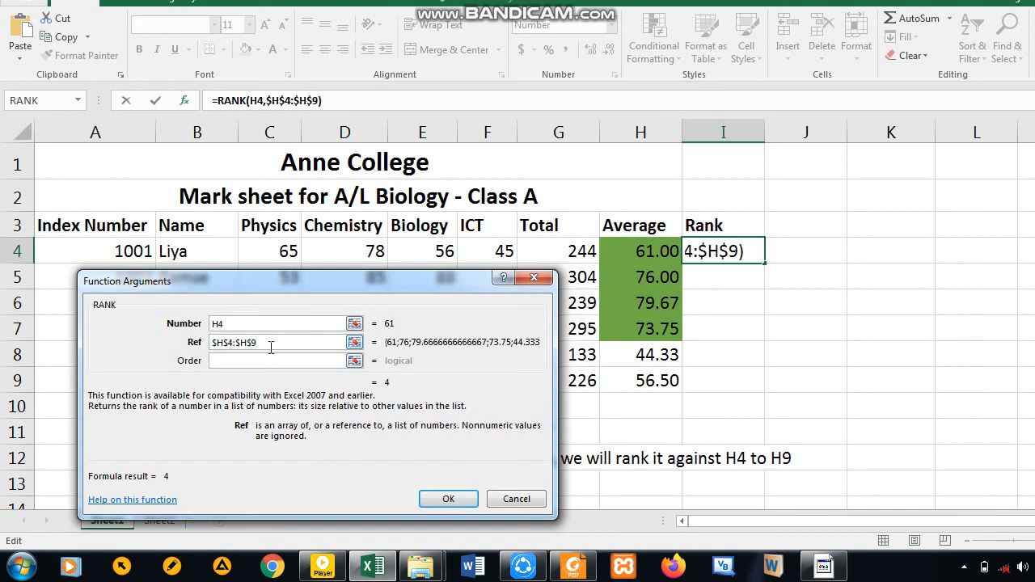
- Set the RANK function's Order argument to 1 for an ascending rank and confirm the formula in I4
left_click(253, 360)
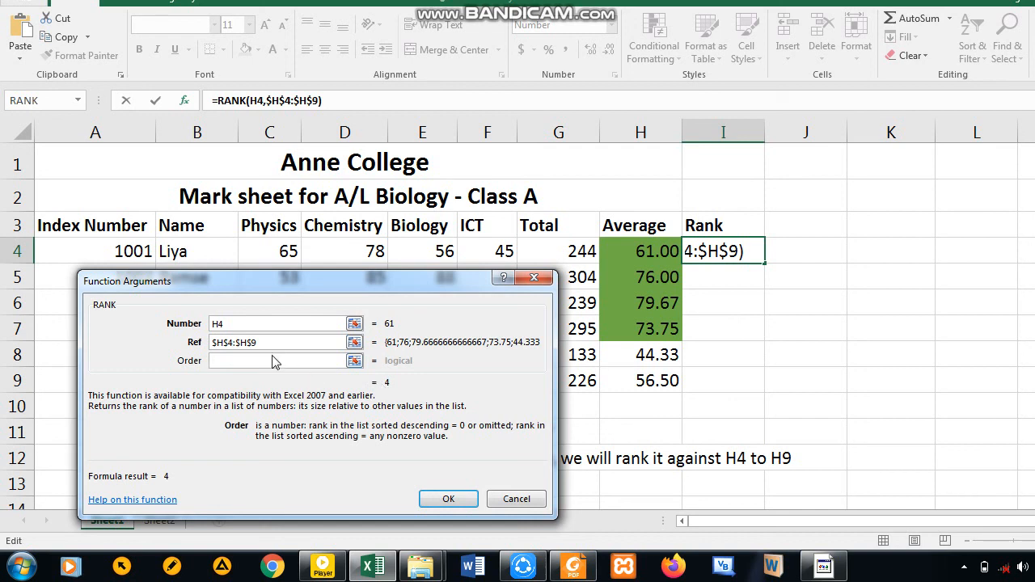
type("1")
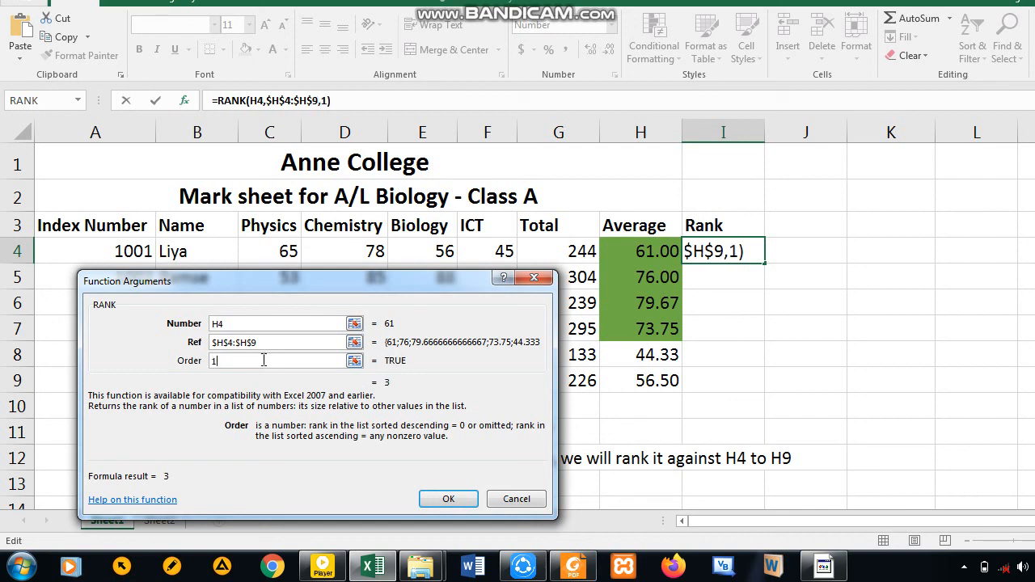
key("BackSpace")
type("0")
key("BackSpace")
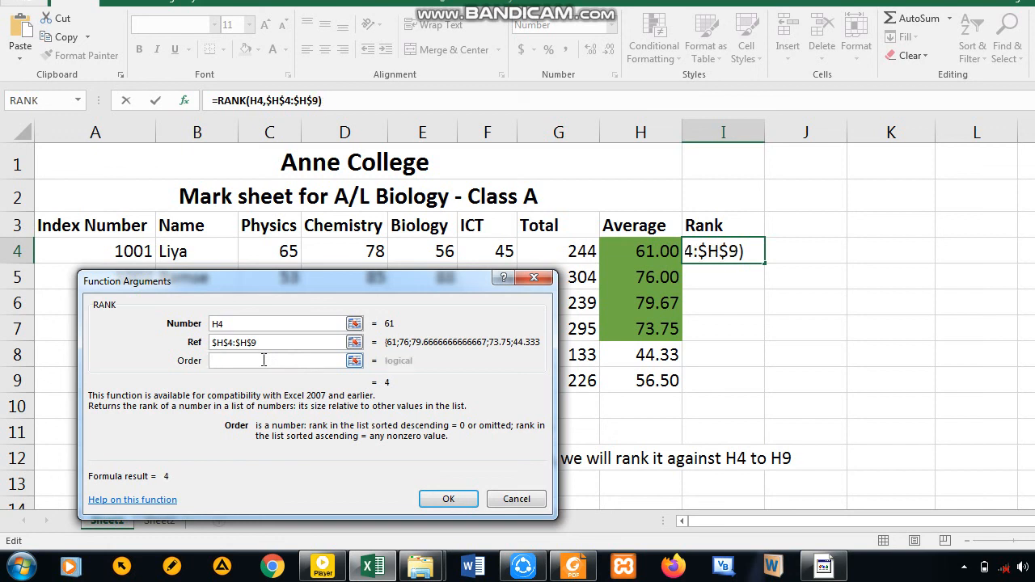
type("1")
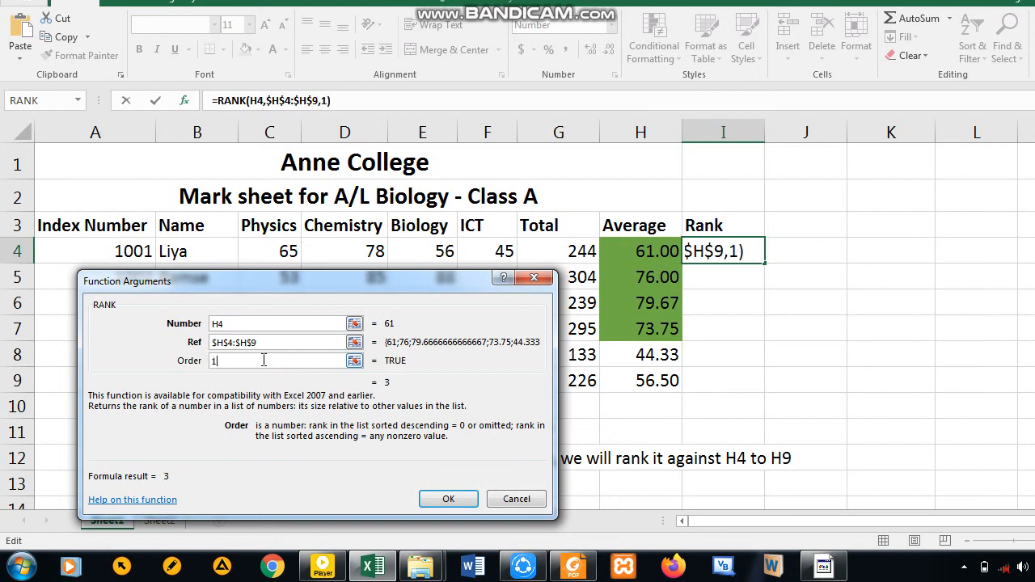
left_click(447, 498)
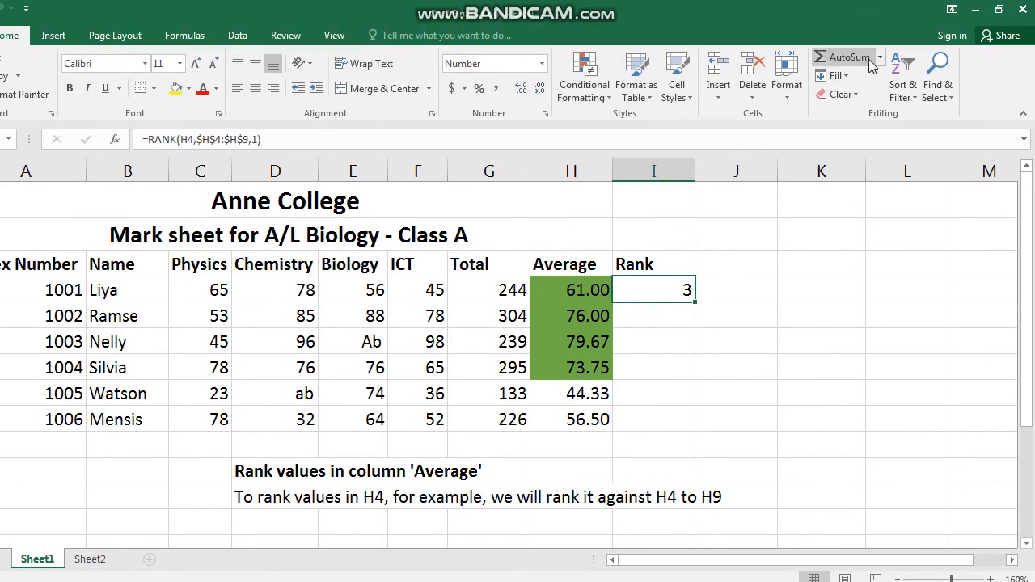
- Fill the ascending RANK formula from I4 down through I9 to rank every student's average
left_click(880, 31)
left_click(664, 316)
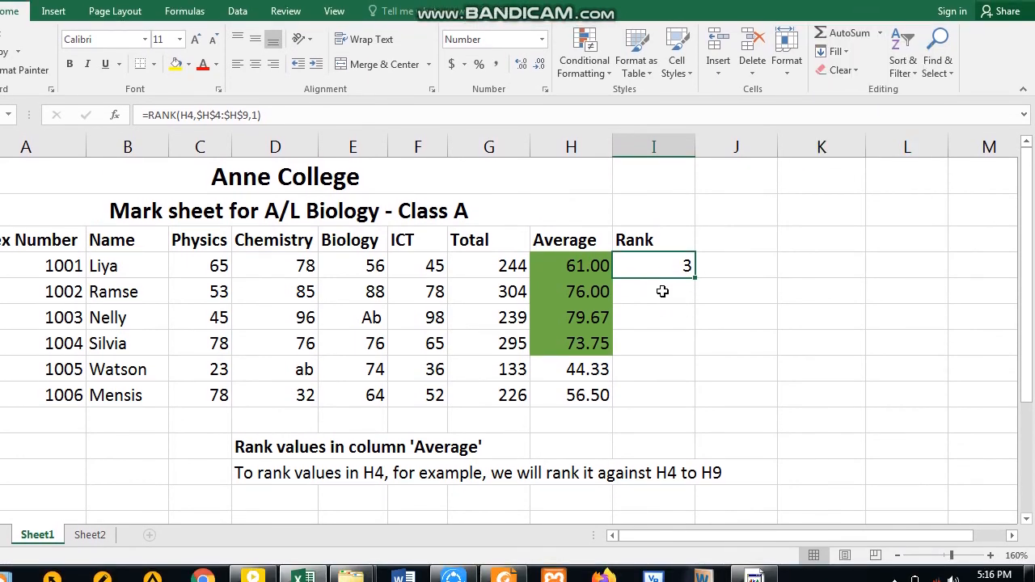
left_click(663, 316)
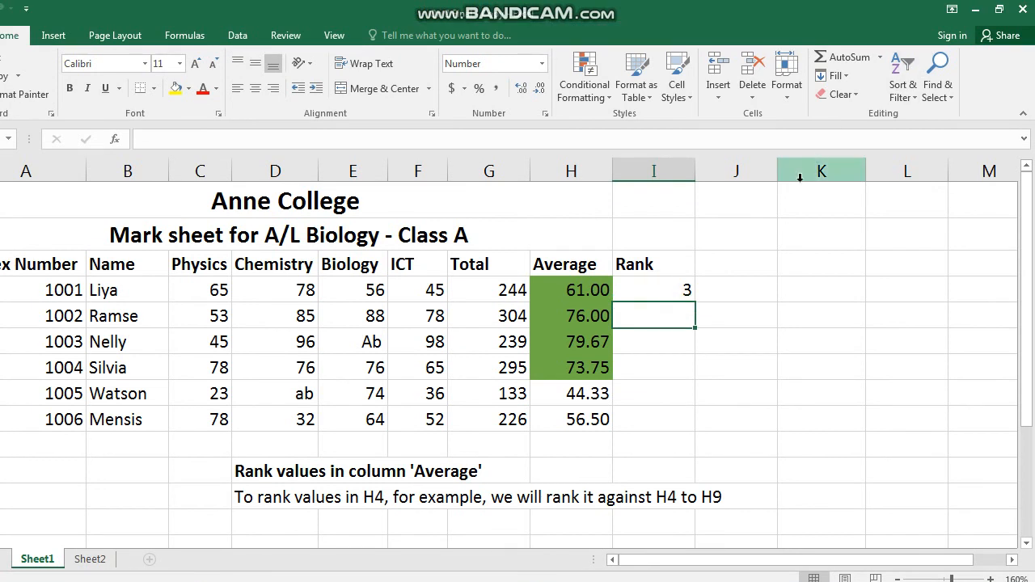
left_click(684, 291)
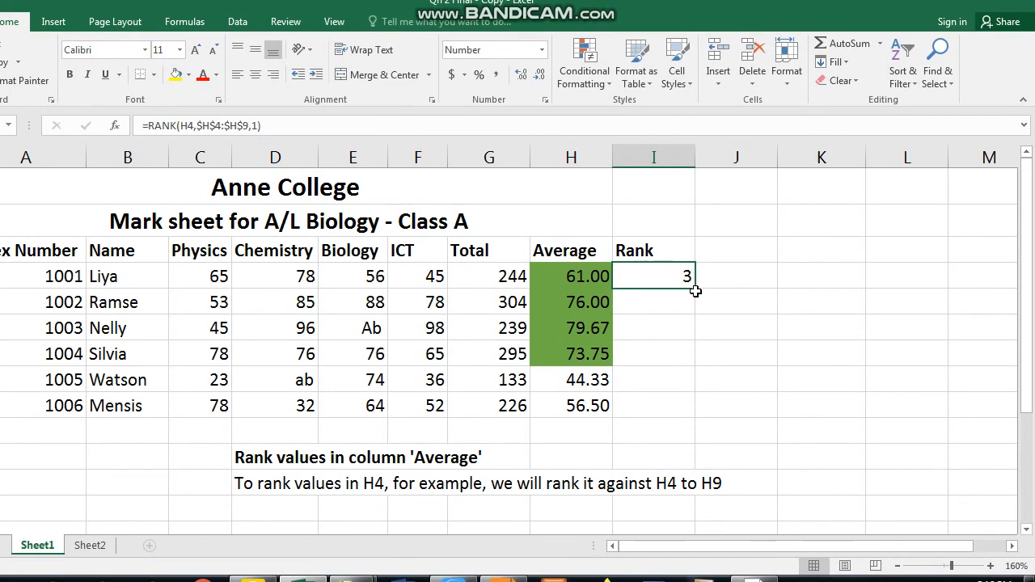
left_click_drag(694, 291, 695, 389)
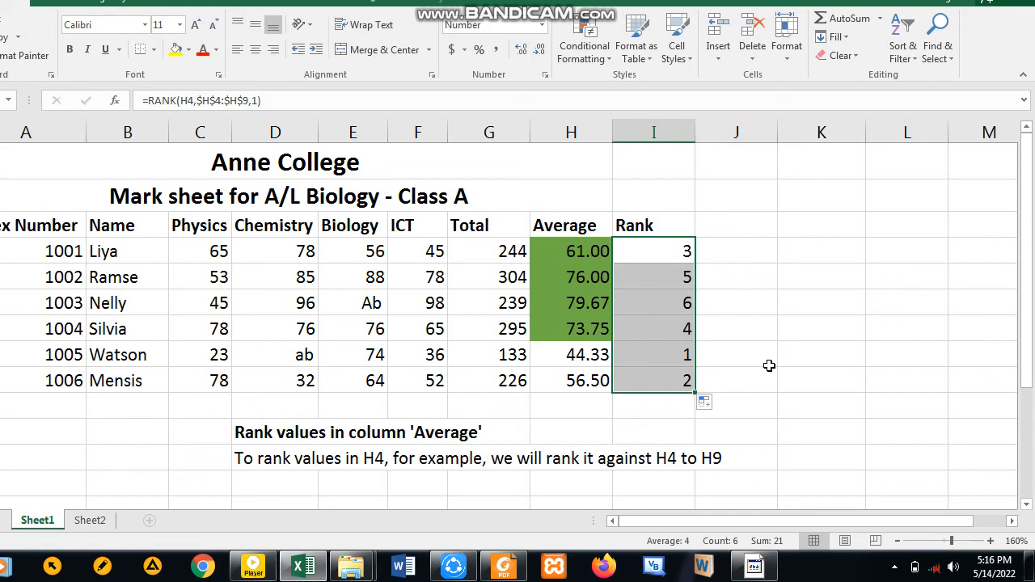
left_click(769, 366)
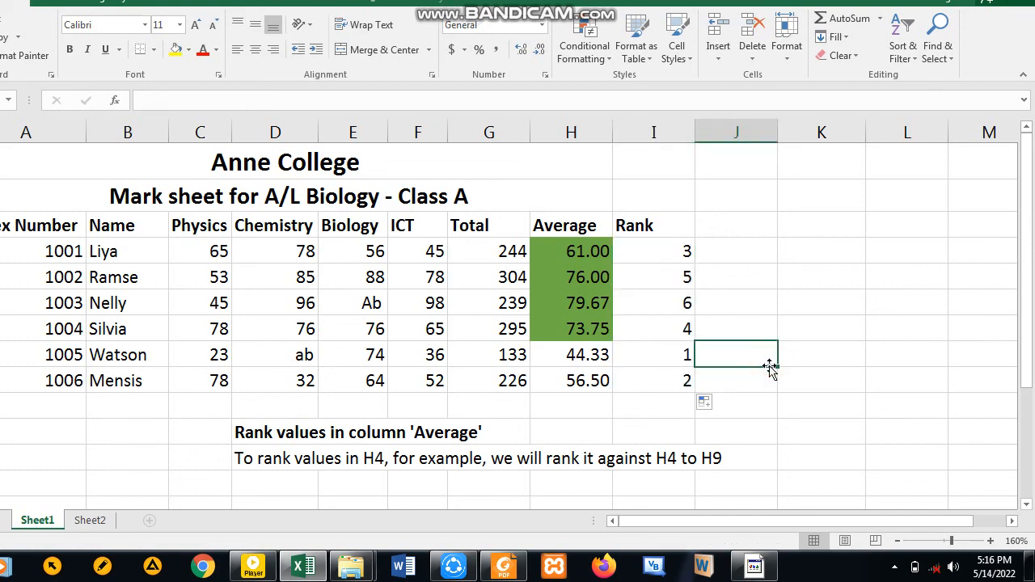